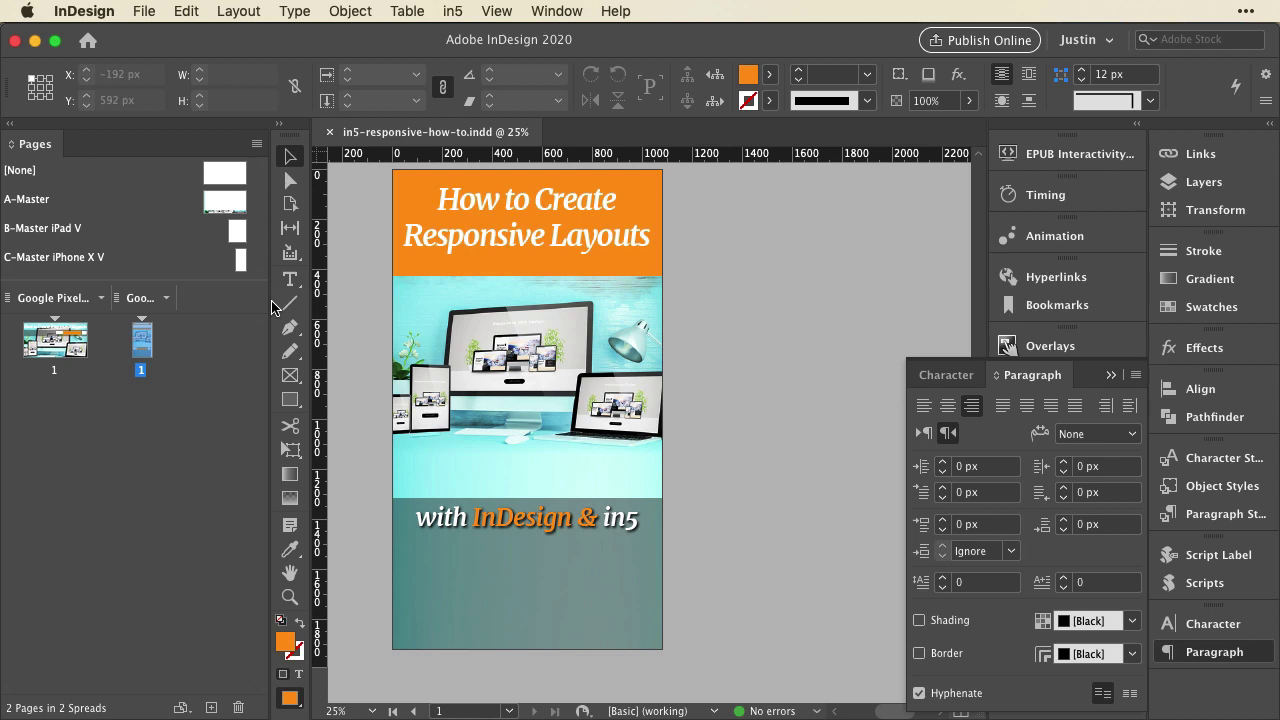
# Step: Open the options menu for the Google Pixel/Pixel 2 V layout in the Pages panel
pyautogui.click(168, 302)
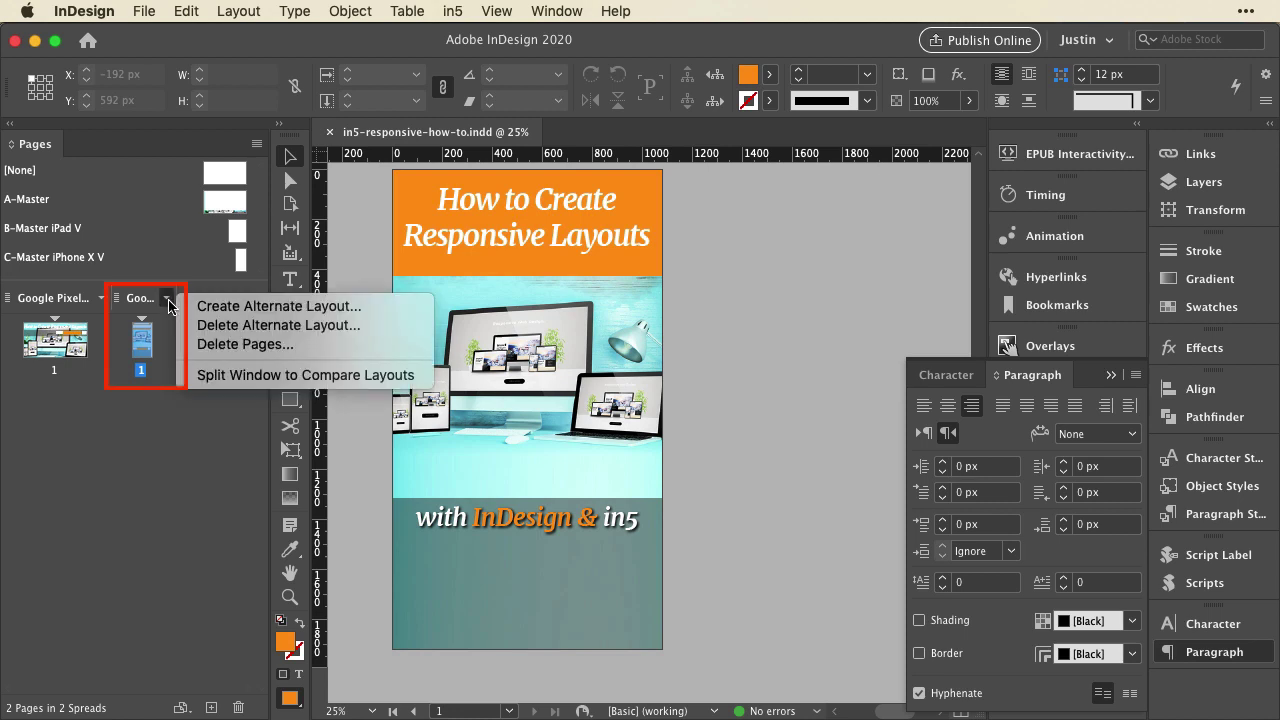
# Step: Start a new alternate layout named 'smartphone', sized 375 × 667 px
pyautogui.click(196, 307)
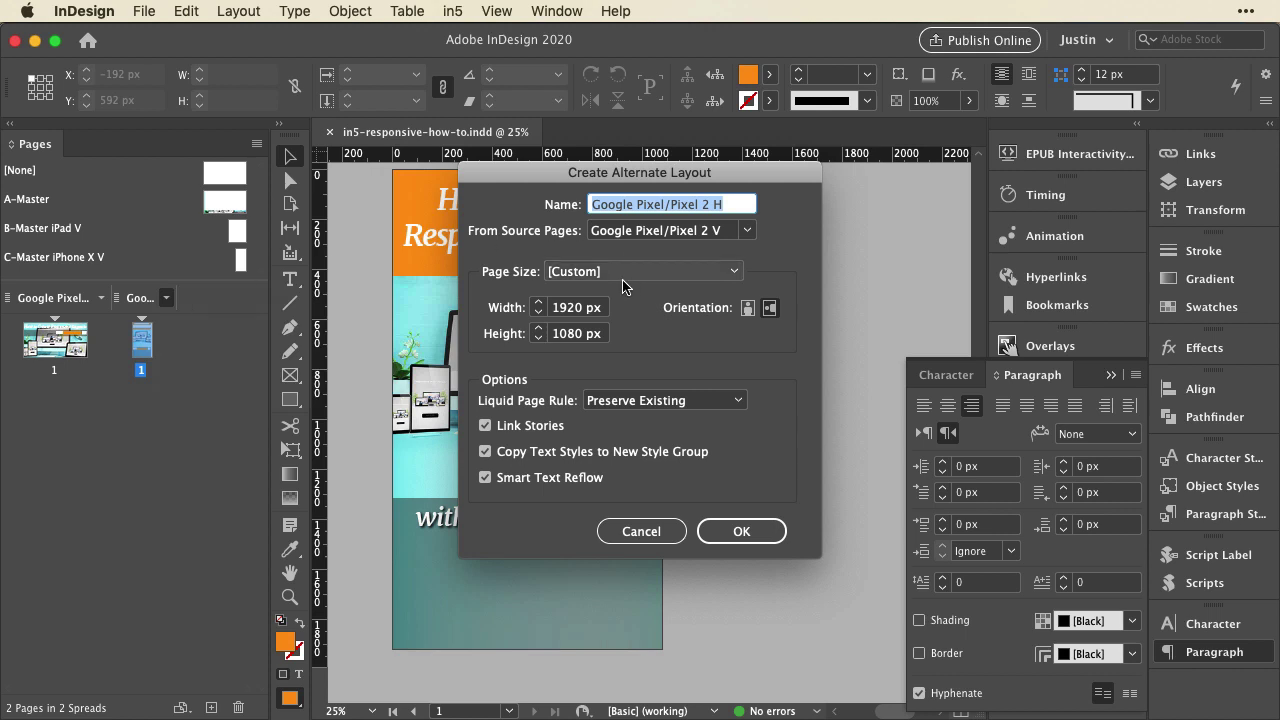
pyautogui.write('smartphone')
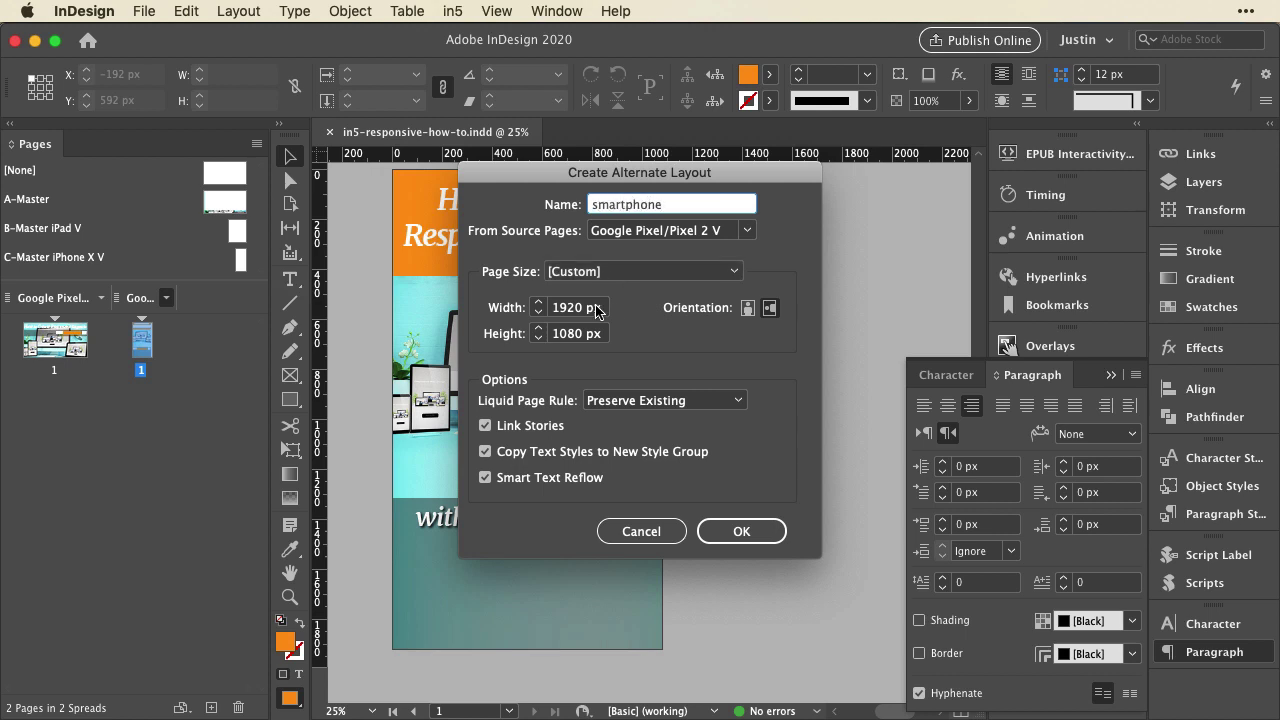
pyautogui.doubleClick(572, 308)
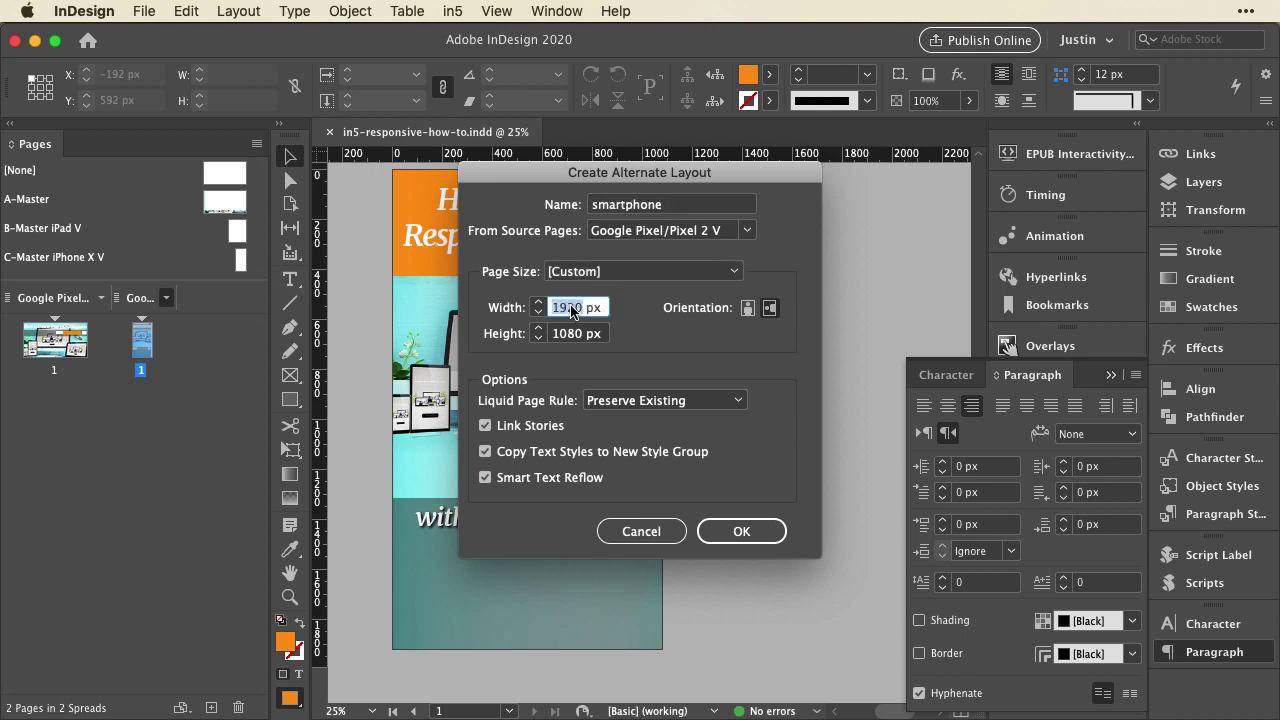
pyautogui.write('375')
pyautogui.doubleClick(571, 334)
pyautogui.write('667')
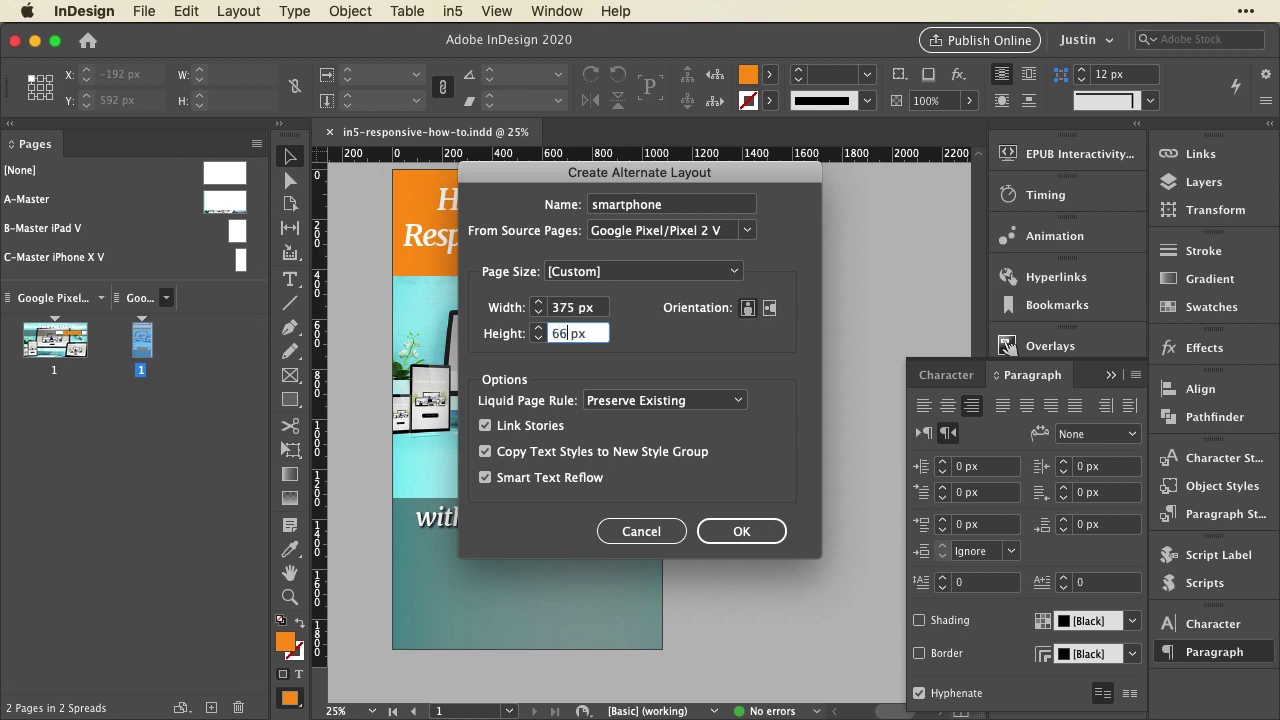
# Step: Create the smartphone layout, go to its page, and scale all its content down to about 80%
pyautogui.click(745, 518)
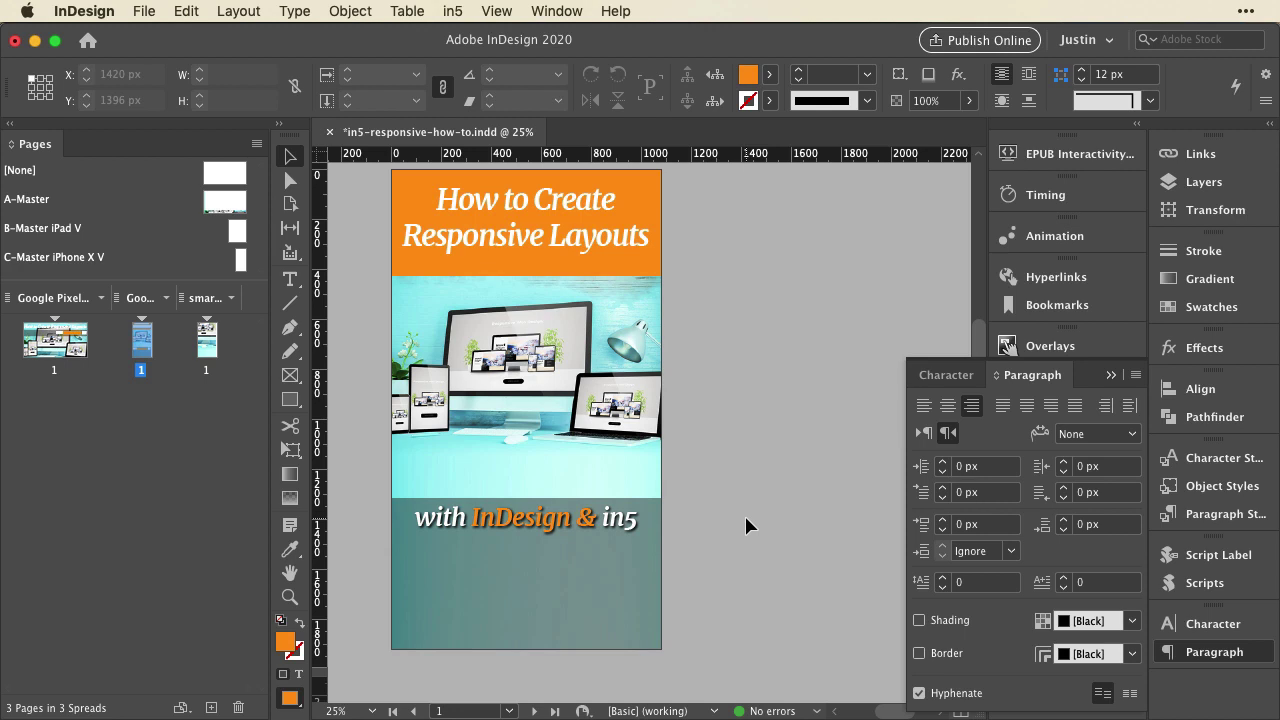
pyautogui.doubleClick(207, 348)
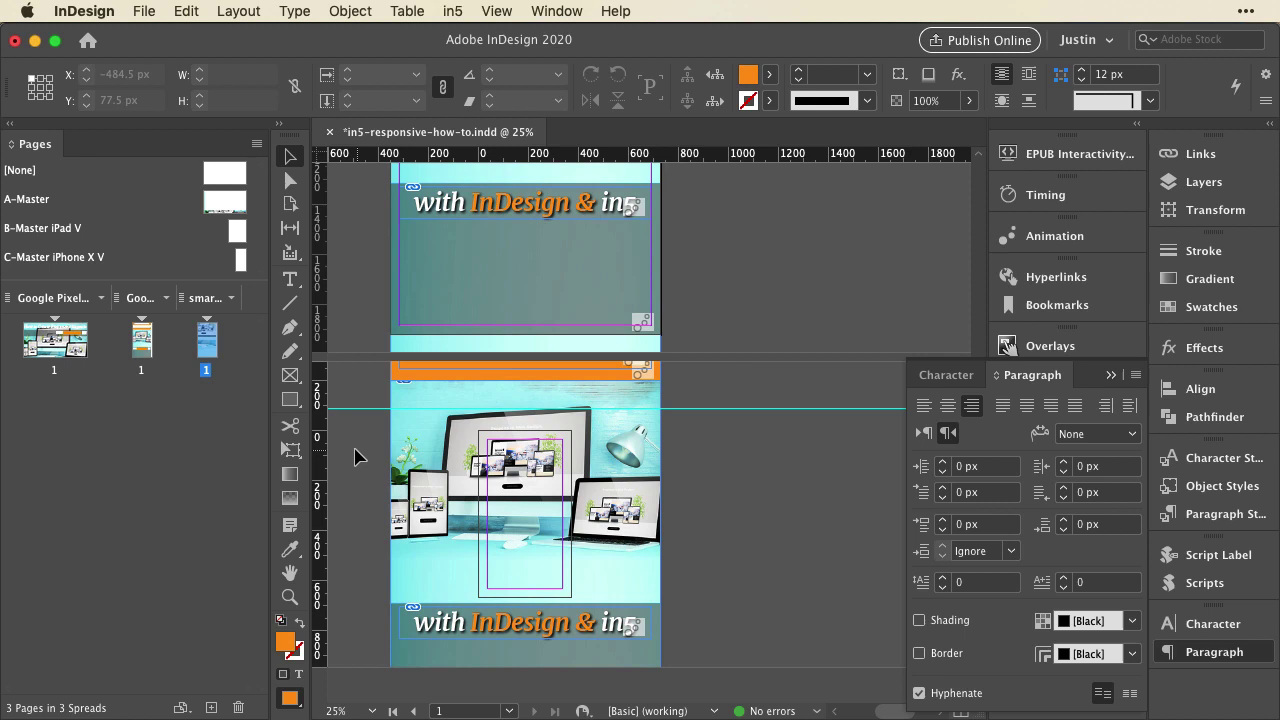
pyautogui.press('super+a')
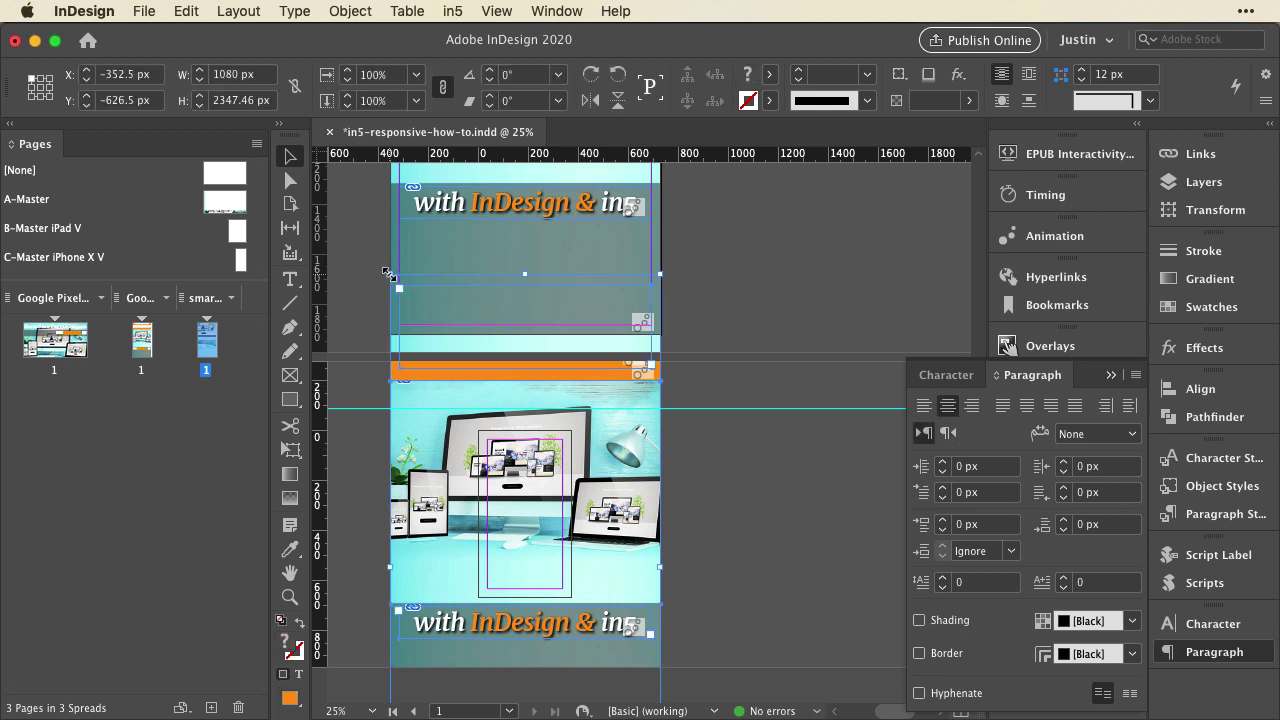
pyautogui.moveTo(388, 273); pyautogui.dragTo(491, 452)
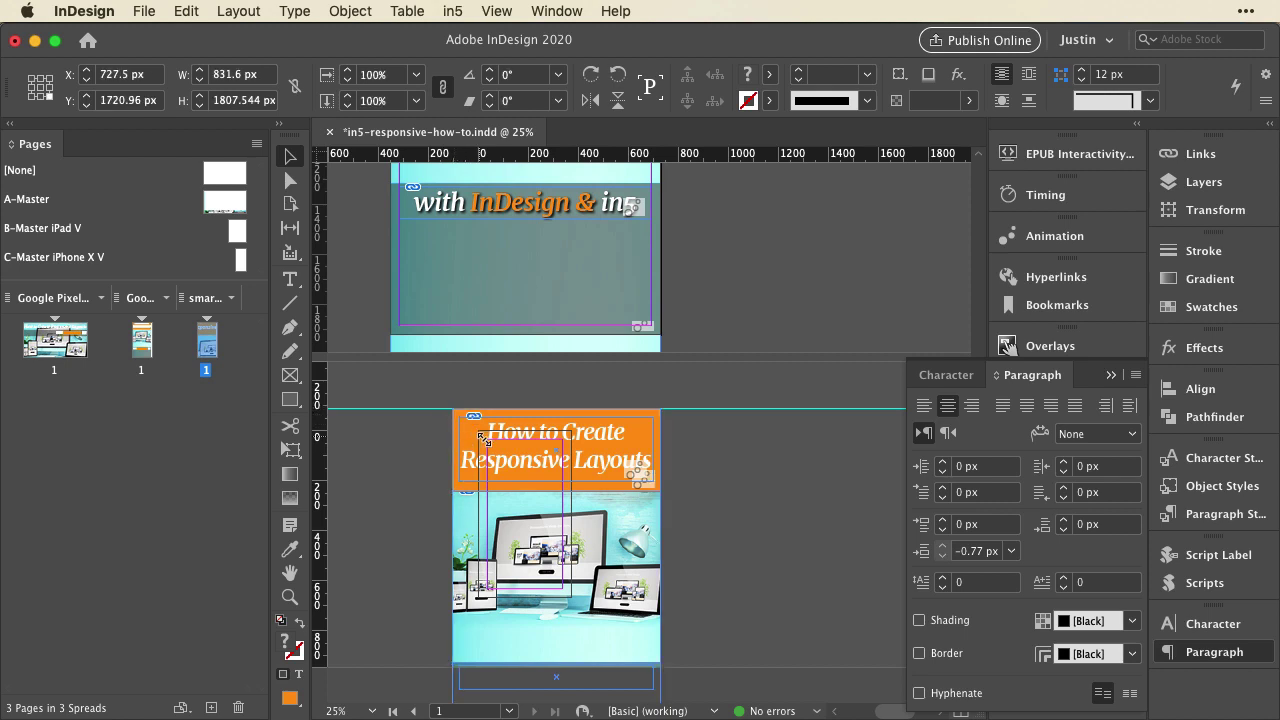
pyautogui.click(484, 446)
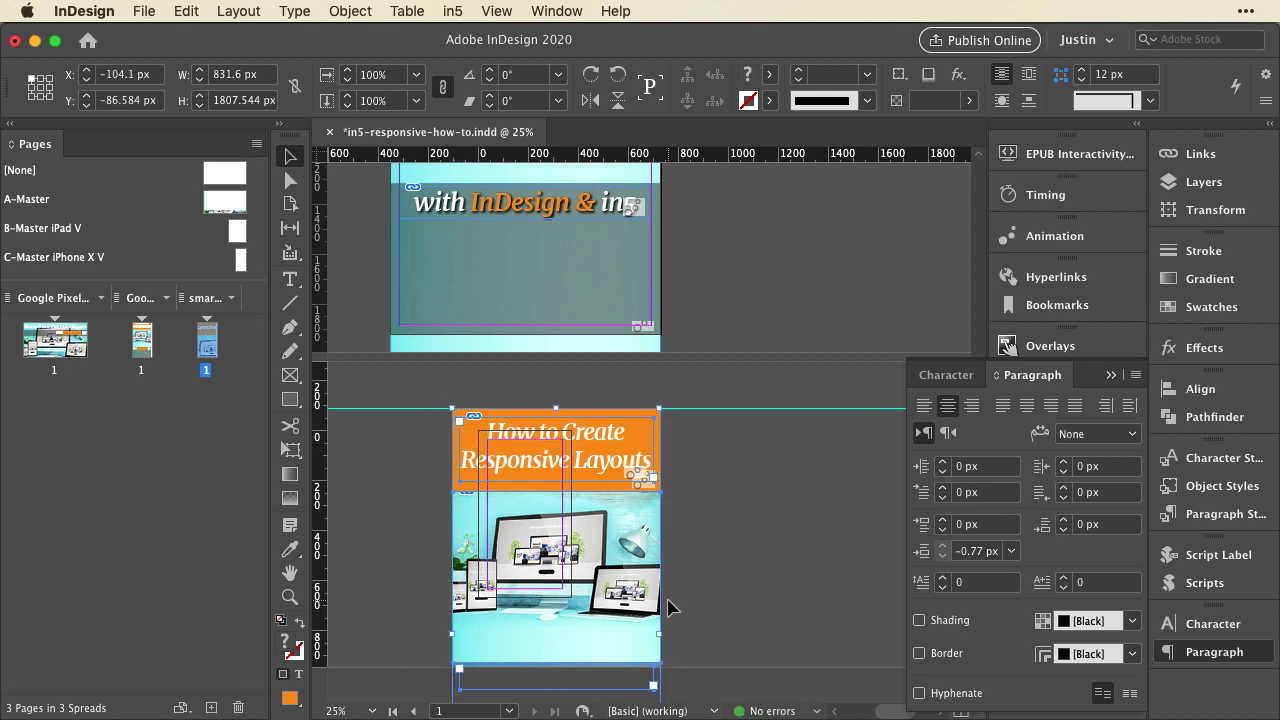
pyautogui.press('super+minus')
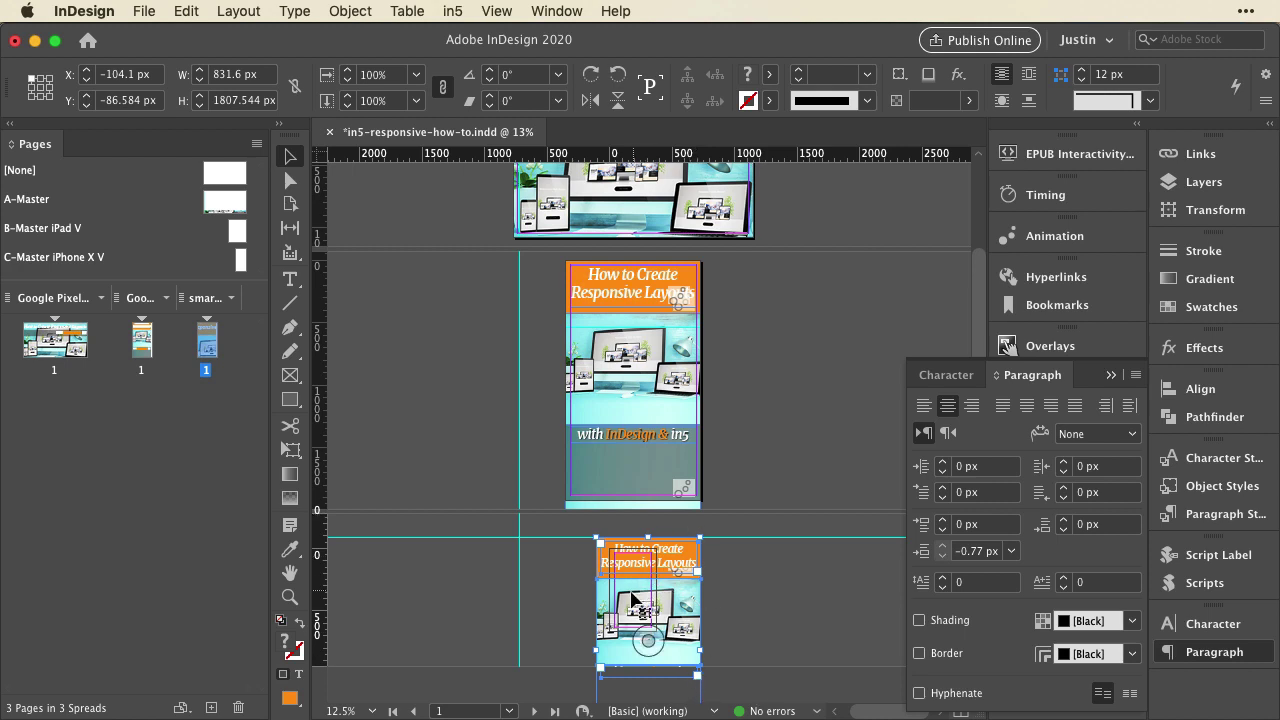
# Step: Align the scaled content to the page's left edge and shrink it to the 374 px page width
pyautogui.moveTo(631, 600); pyautogui.dragTo(613, 535)
pyautogui.moveTo(598, 672); pyautogui.dragTo(611, 542)
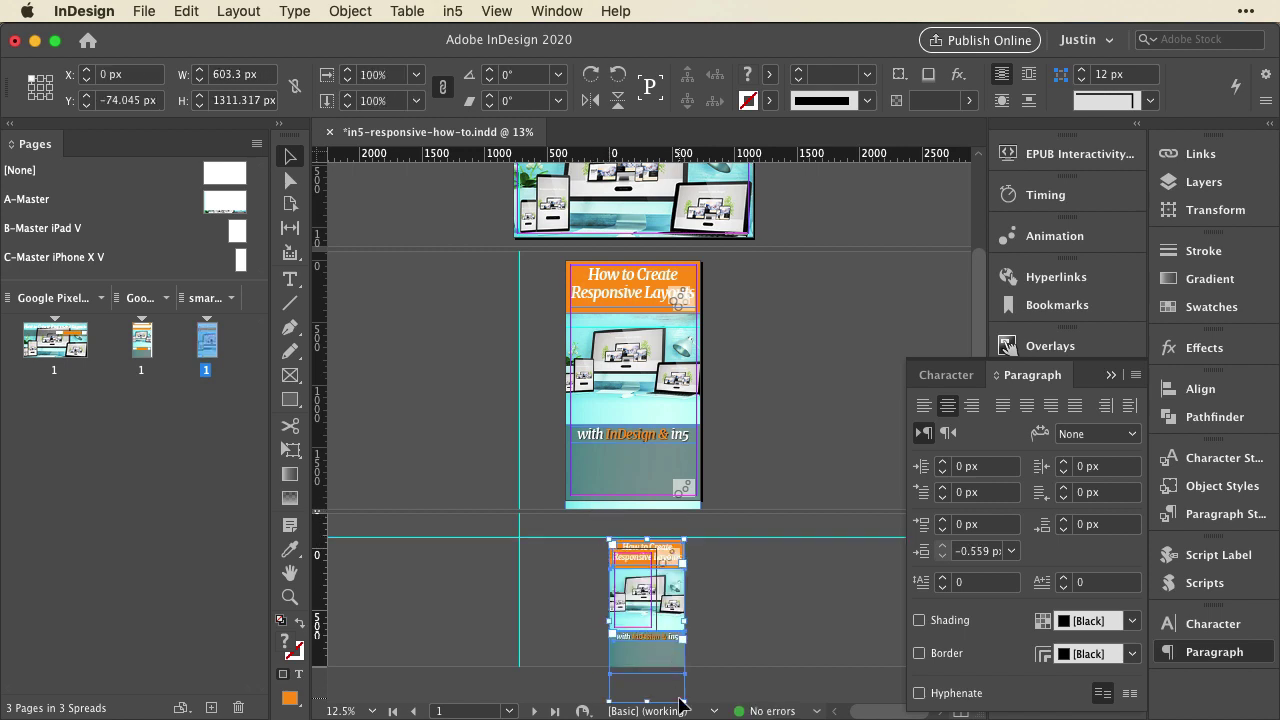
pyautogui.moveTo(685, 673); pyautogui.dragTo(652, 640)
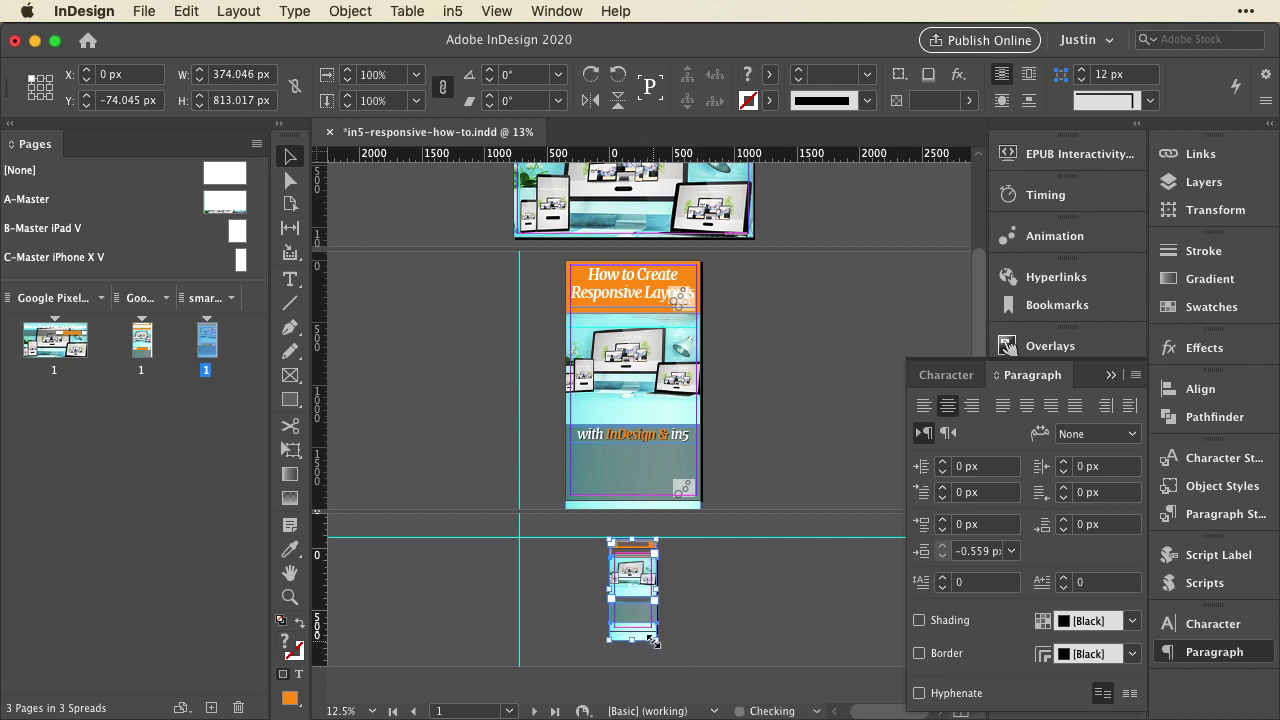
pyautogui.press('super+0')
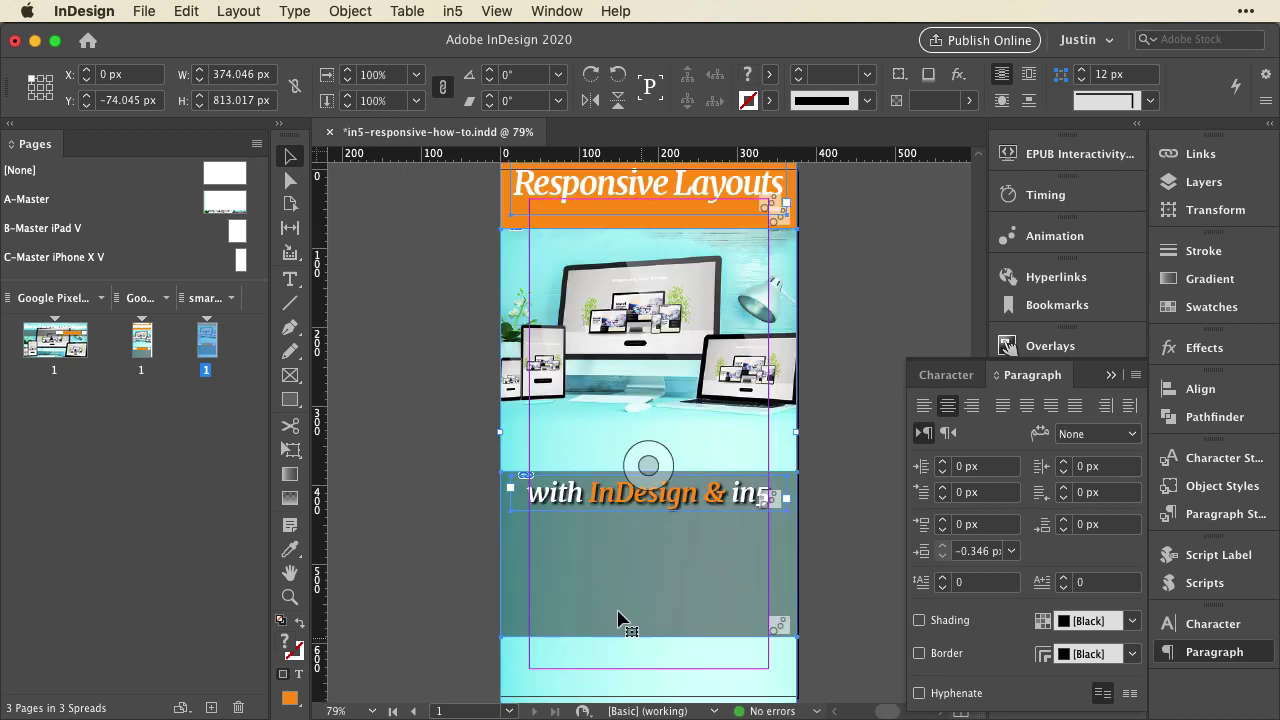
pyautogui.click(407, 338)
# Step: Move the image frame and heading down so they start at the page top
pyautogui.scroll(3, 434, 371)
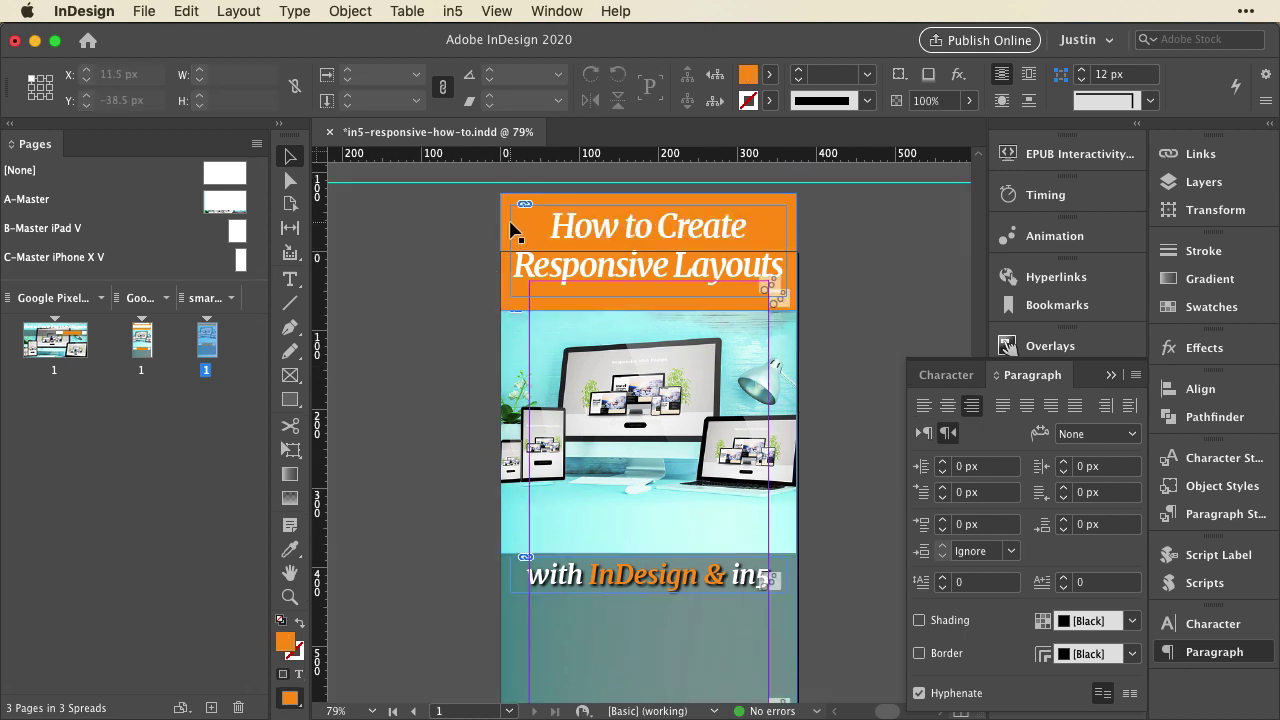
pyautogui.click(664, 375)
pyautogui.moveTo(664, 375); pyautogui.dragTo(655, 433)
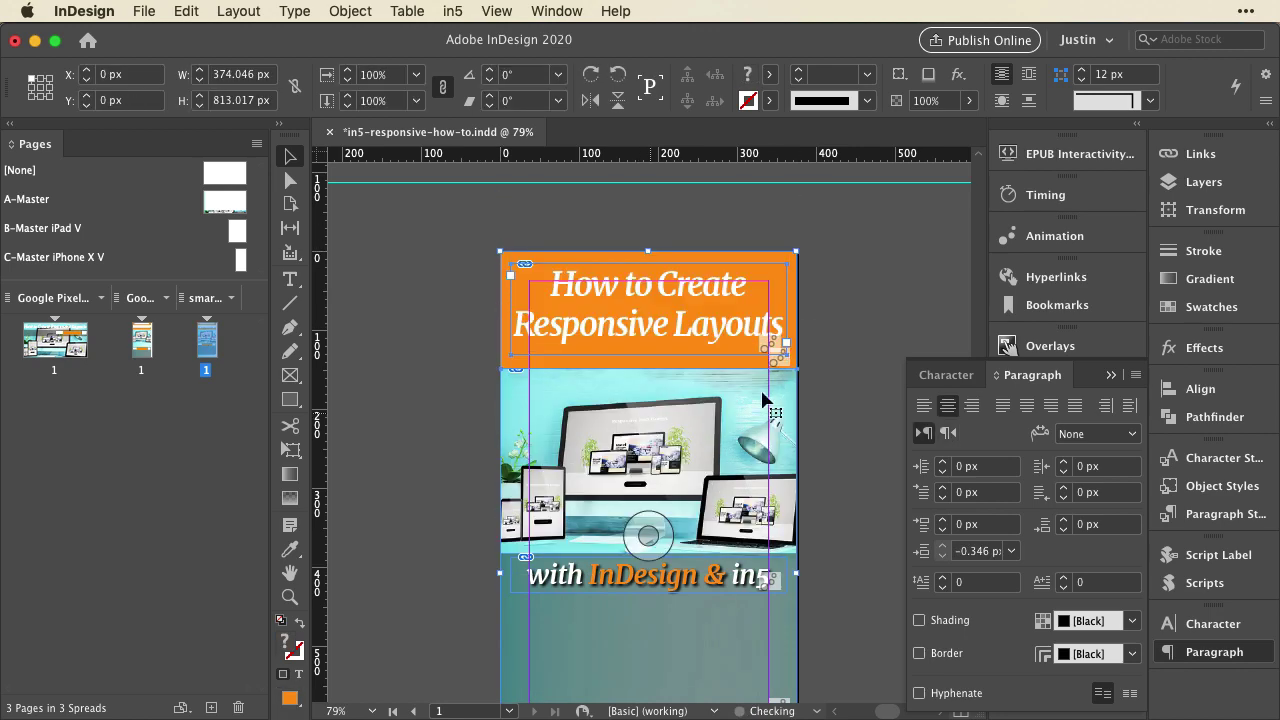
pyautogui.click(837, 363)
pyautogui.scroll(-6, 837, 363)
pyautogui.click(643, 548)
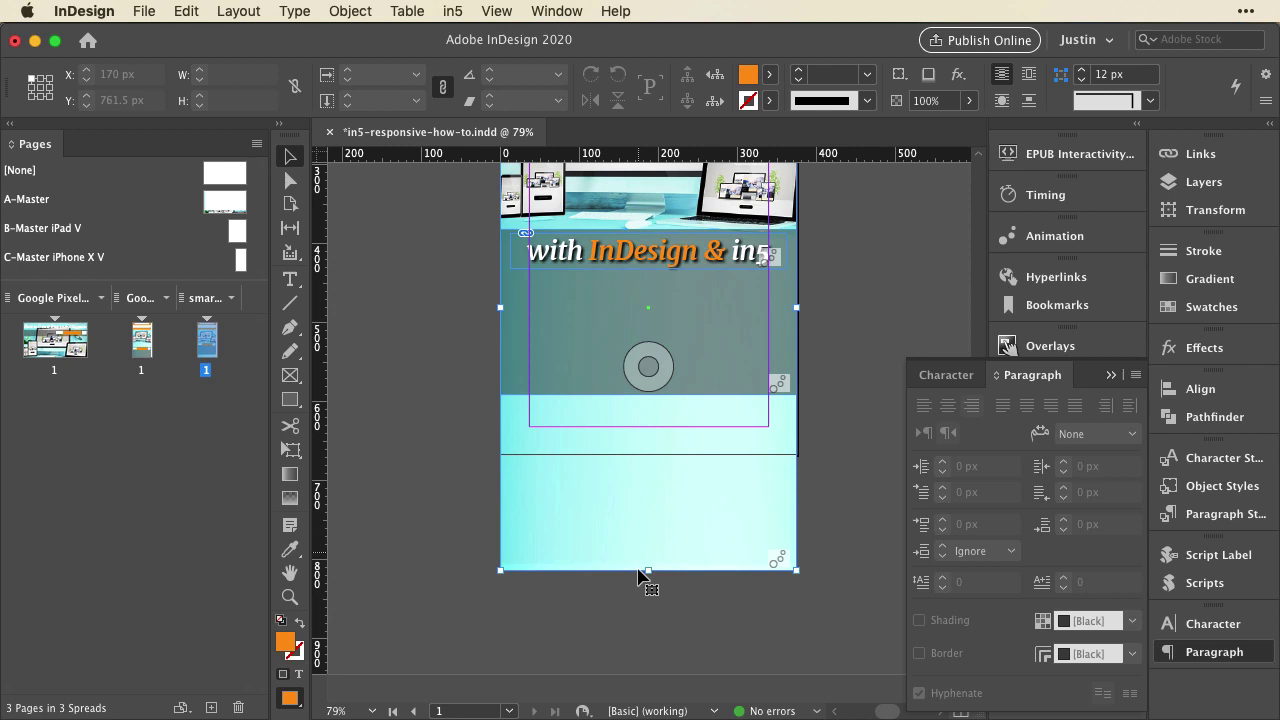
# Step: Shorten the image frame and the tinted rectangle below the headline
pyautogui.moveTo(647, 569); pyautogui.dragTo(650, 452)
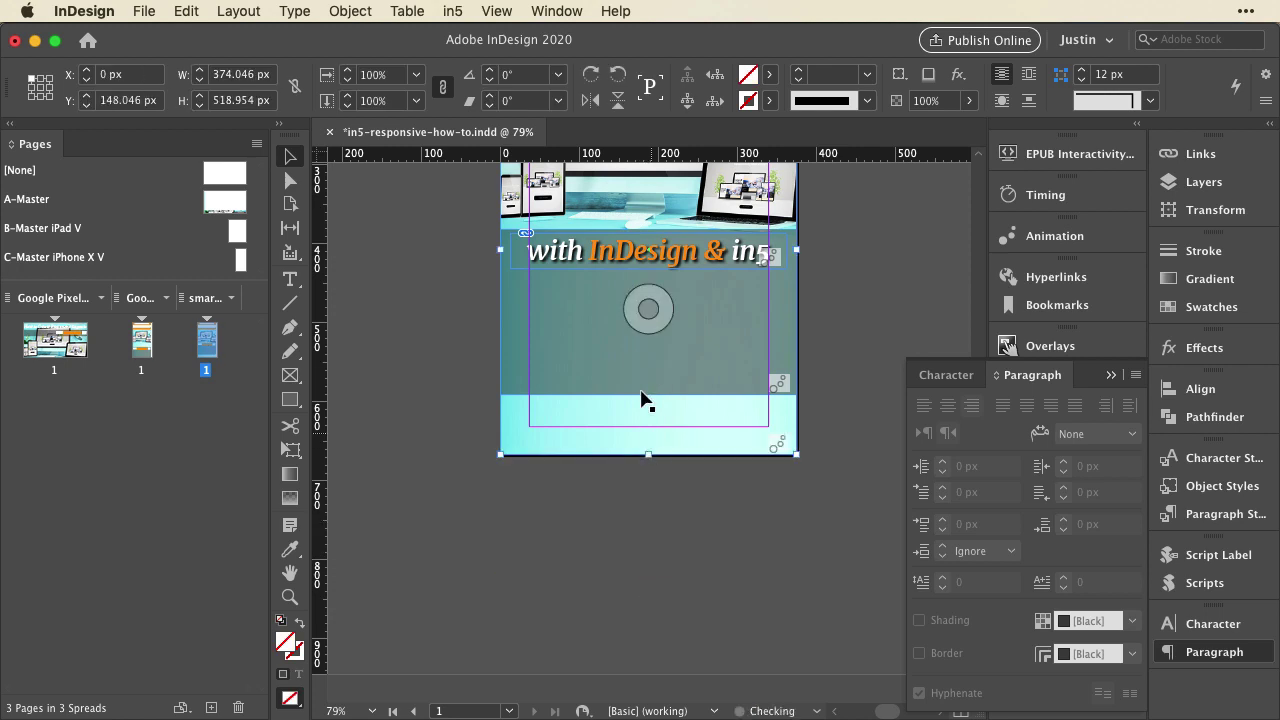
pyautogui.moveTo(606, 343); pyautogui.dragTo(612, 397)
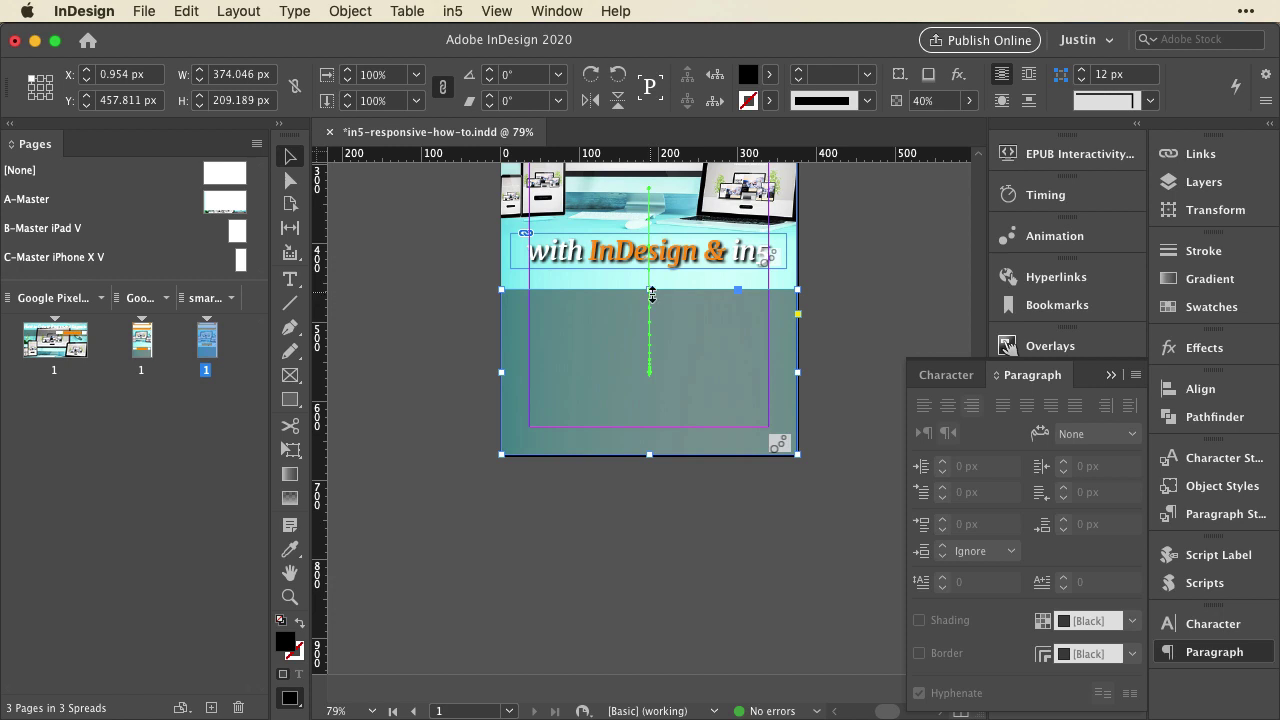
pyautogui.moveTo(651, 296); pyautogui.dragTo(647, 347)
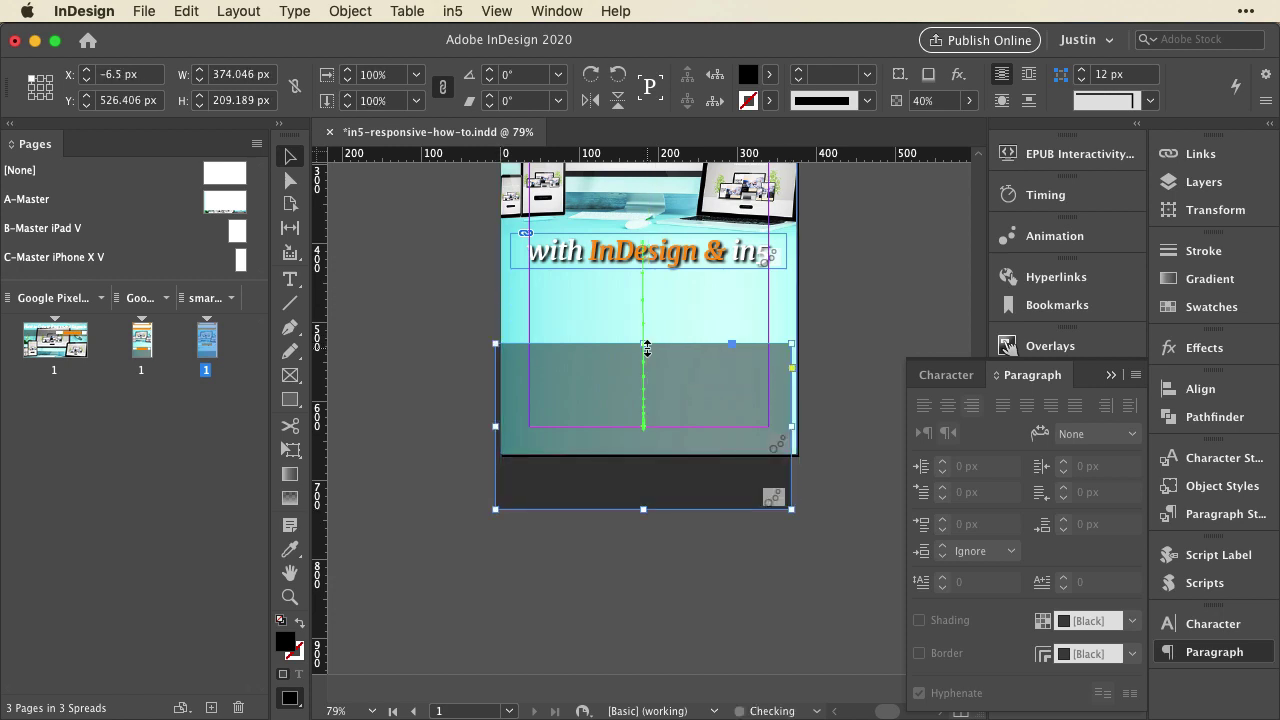
pyautogui.press('super+z')
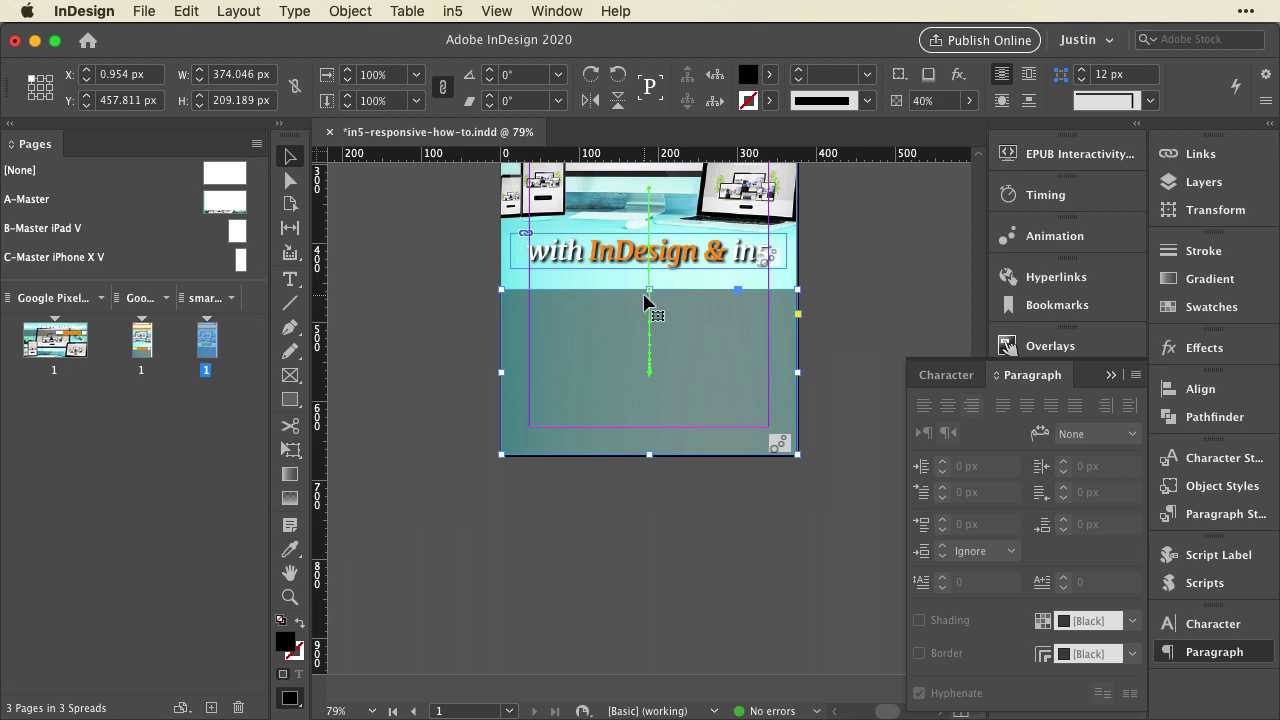
pyautogui.moveTo(649, 290); pyautogui.dragTo(641, 370)
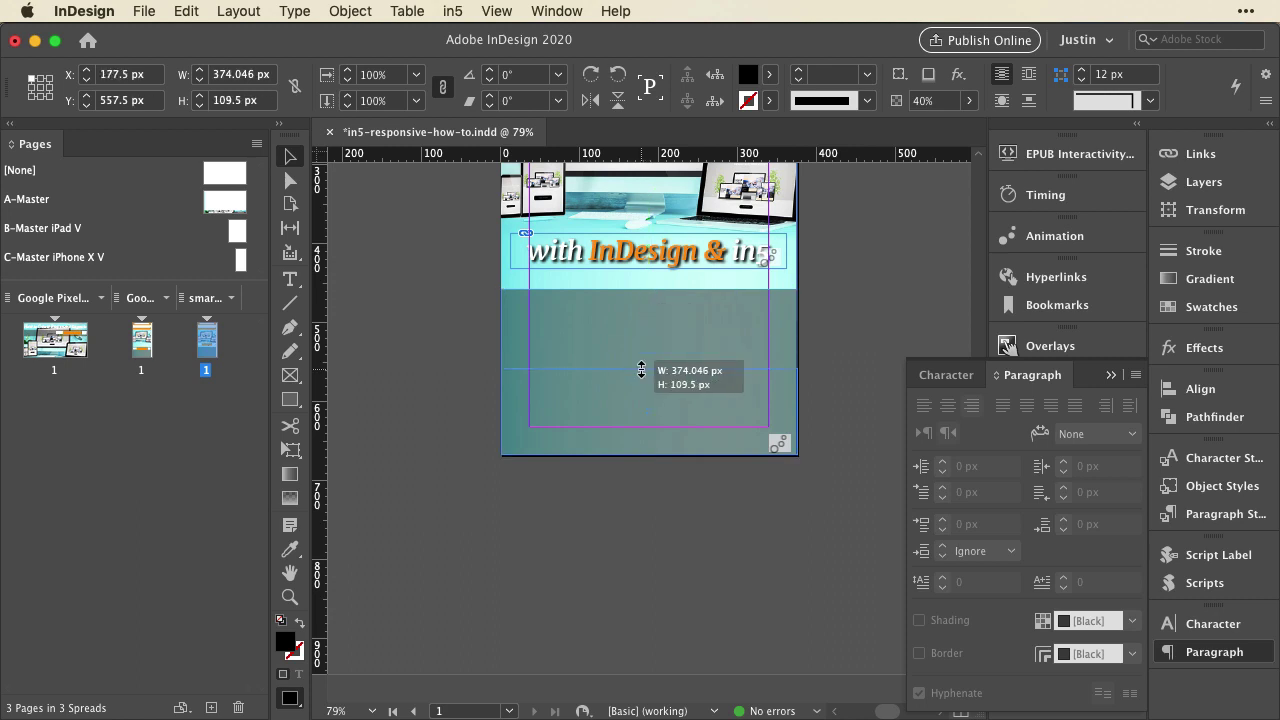
# Step: Move the 'with InDesign & in5' subtitle down over the dark bottom band
pyautogui.moveTo(600, 265); pyautogui.dragTo(600, 405)
pyautogui.click(440, 367)
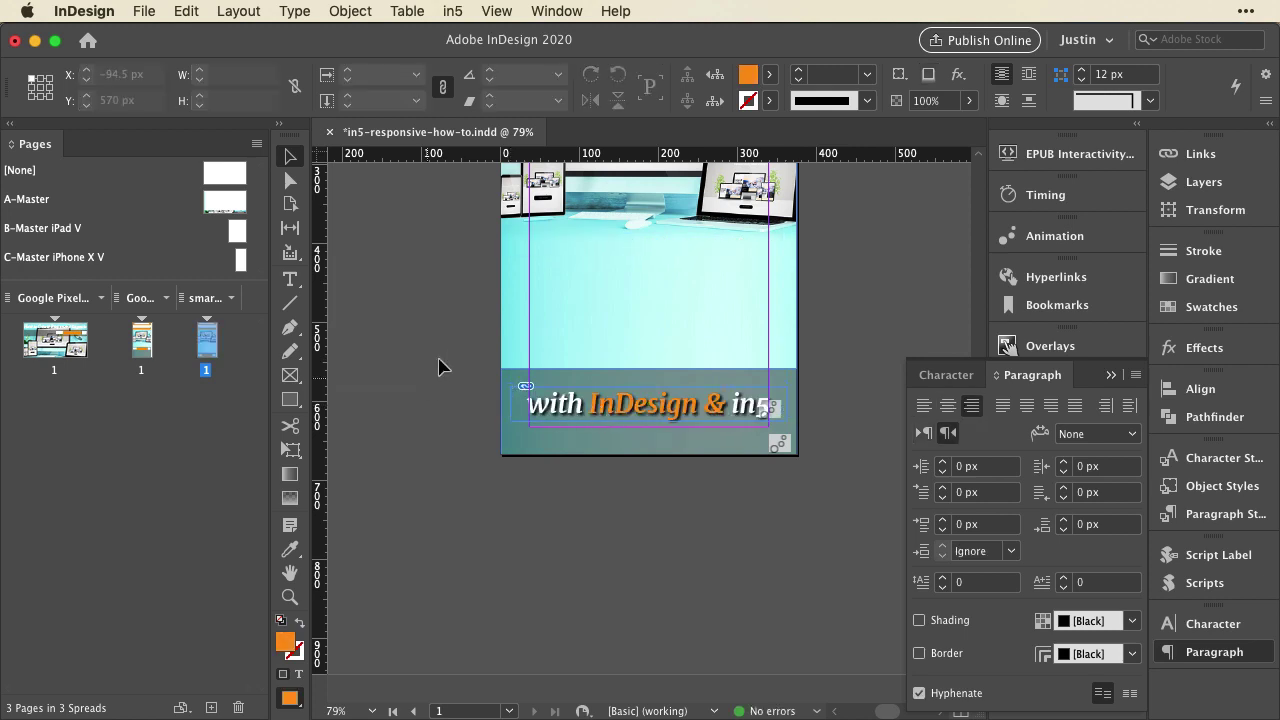
pyautogui.scroll(5, 440, 367)
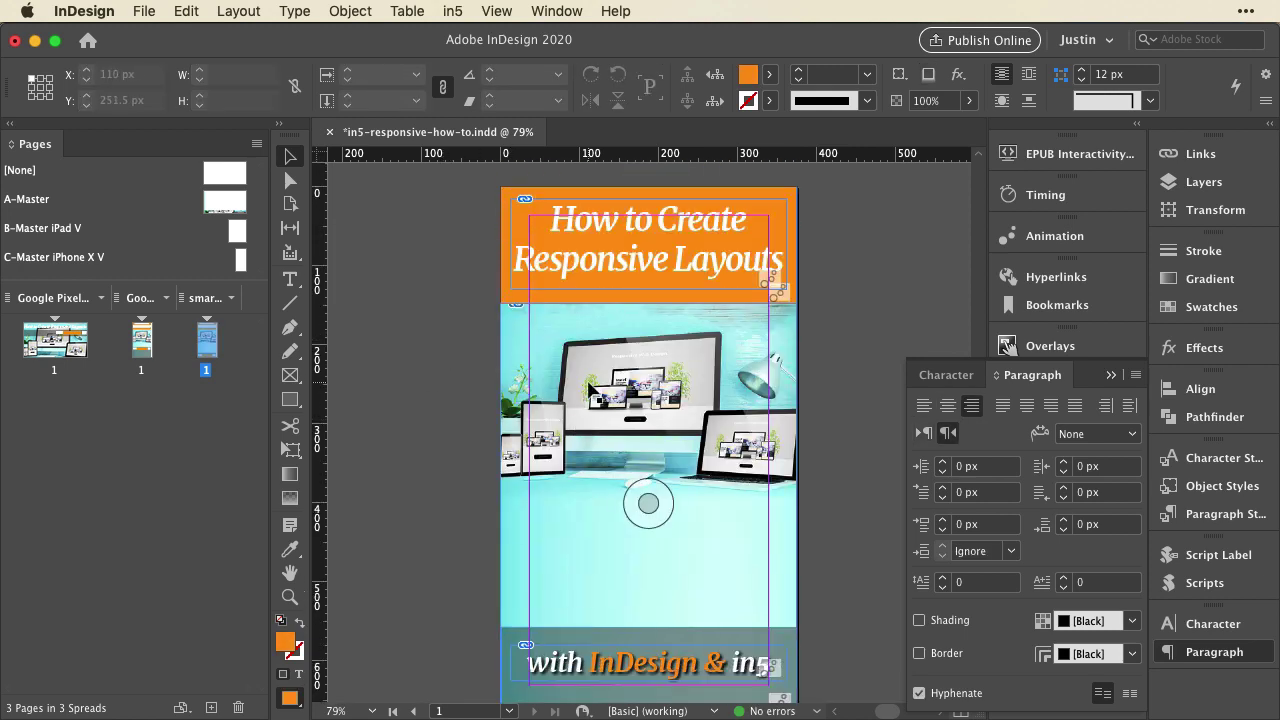
pyautogui.click(590, 390)
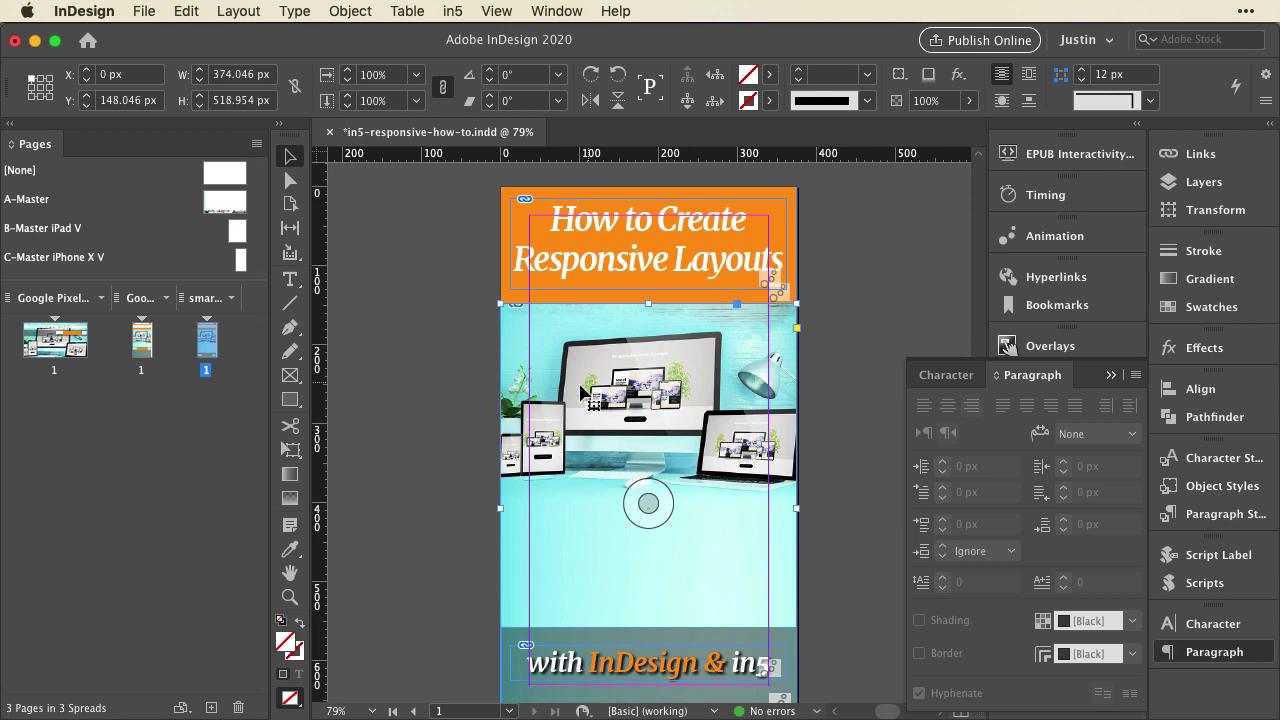
pyautogui.scroll(-1, 651, 580)
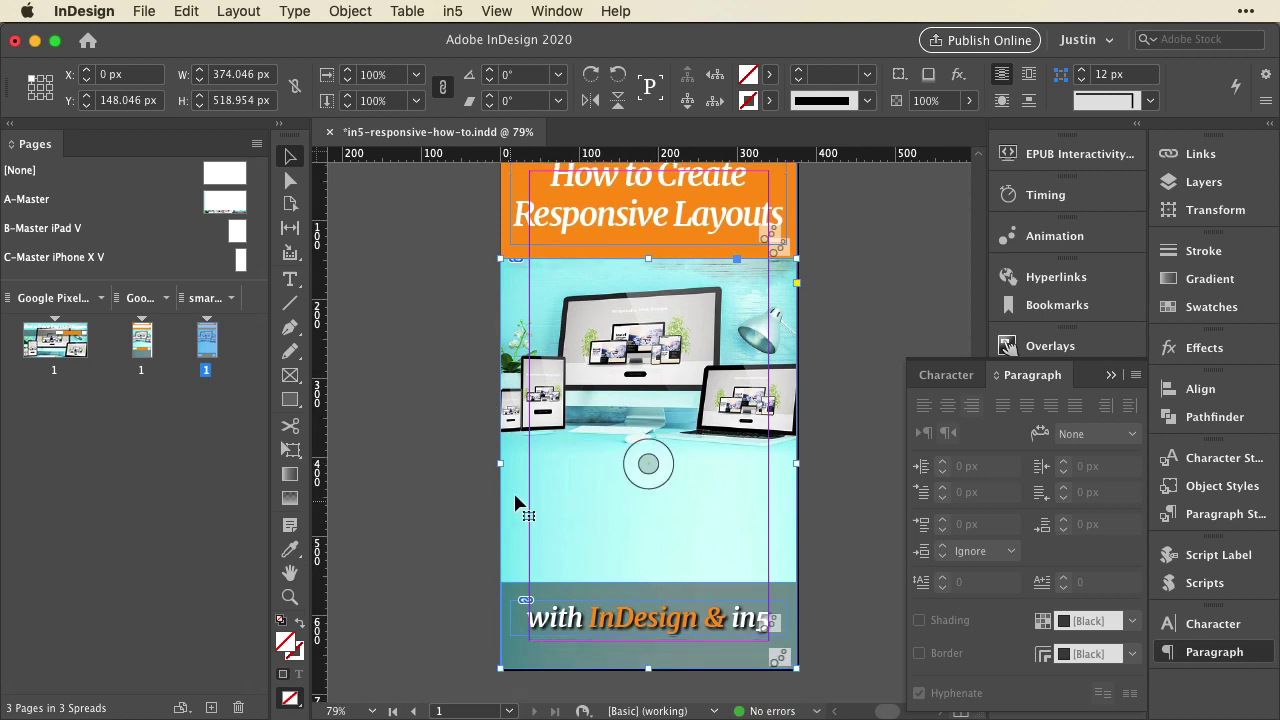
pyautogui.click(418, 450)
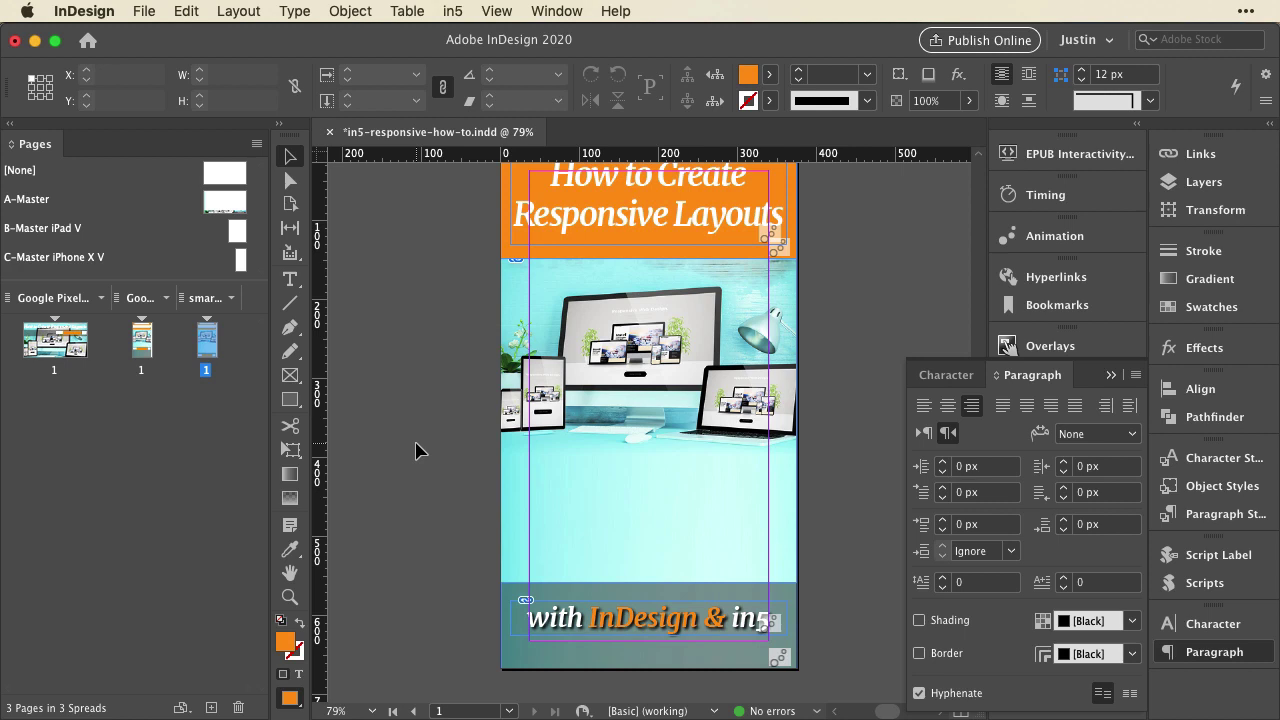
pyautogui.scroll(1, 422, 450)
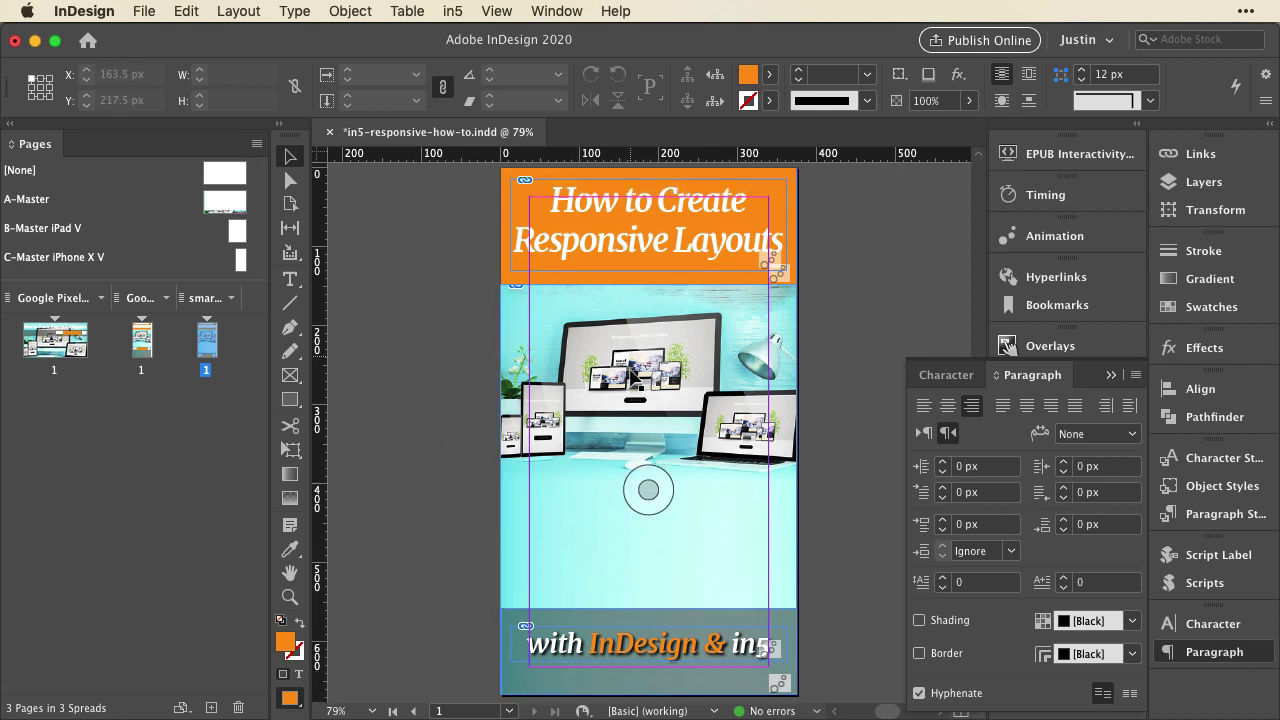
# Step: Move the photo down and place the subtitle frame directly under the orange header
pyautogui.moveTo(631, 347); pyautogui.dragTo(627, 390)
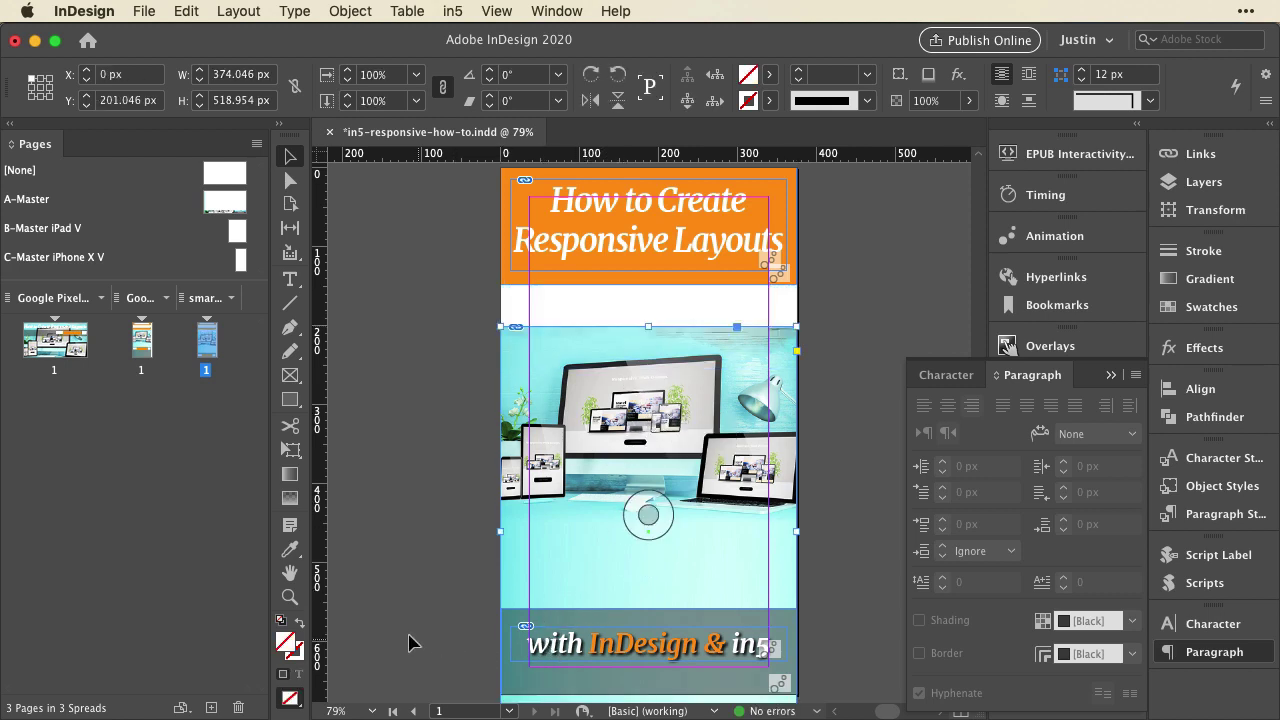
pyautogui.click(523, 616)
pyautogui.moveTo(557, 647); pyautogui.dragTo(557, 352)
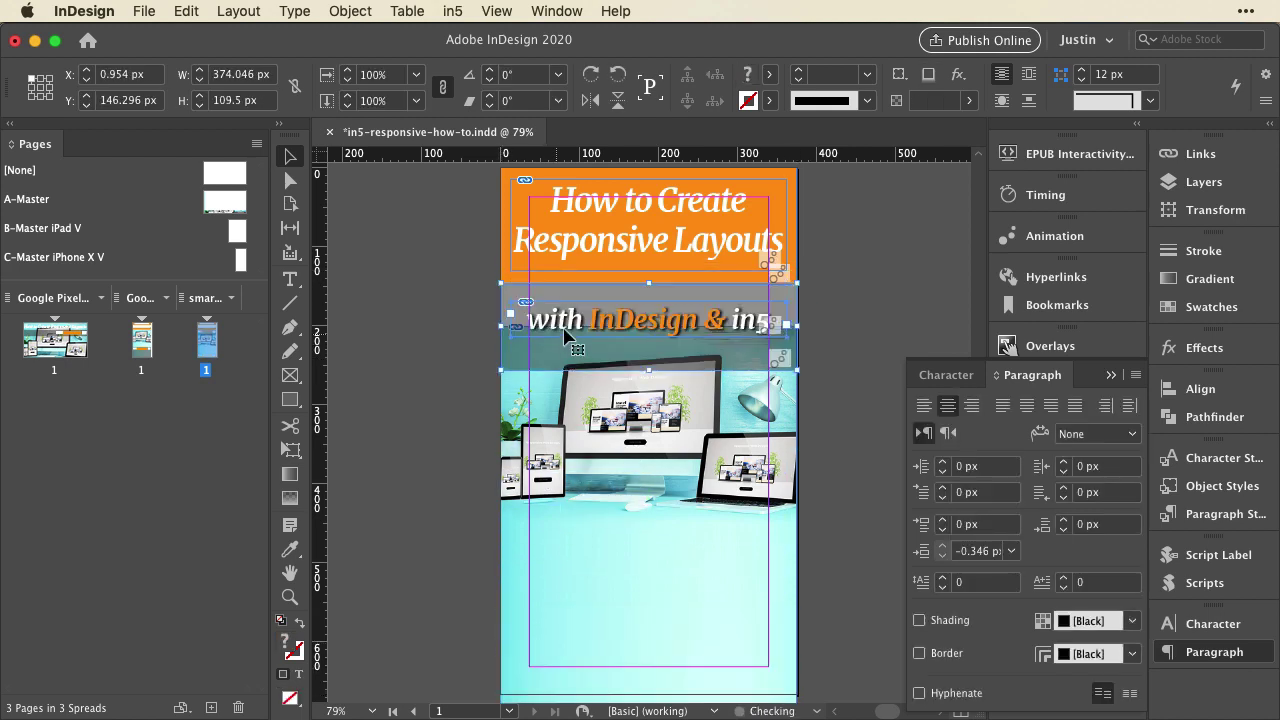
pyautogui.click(480, 402)
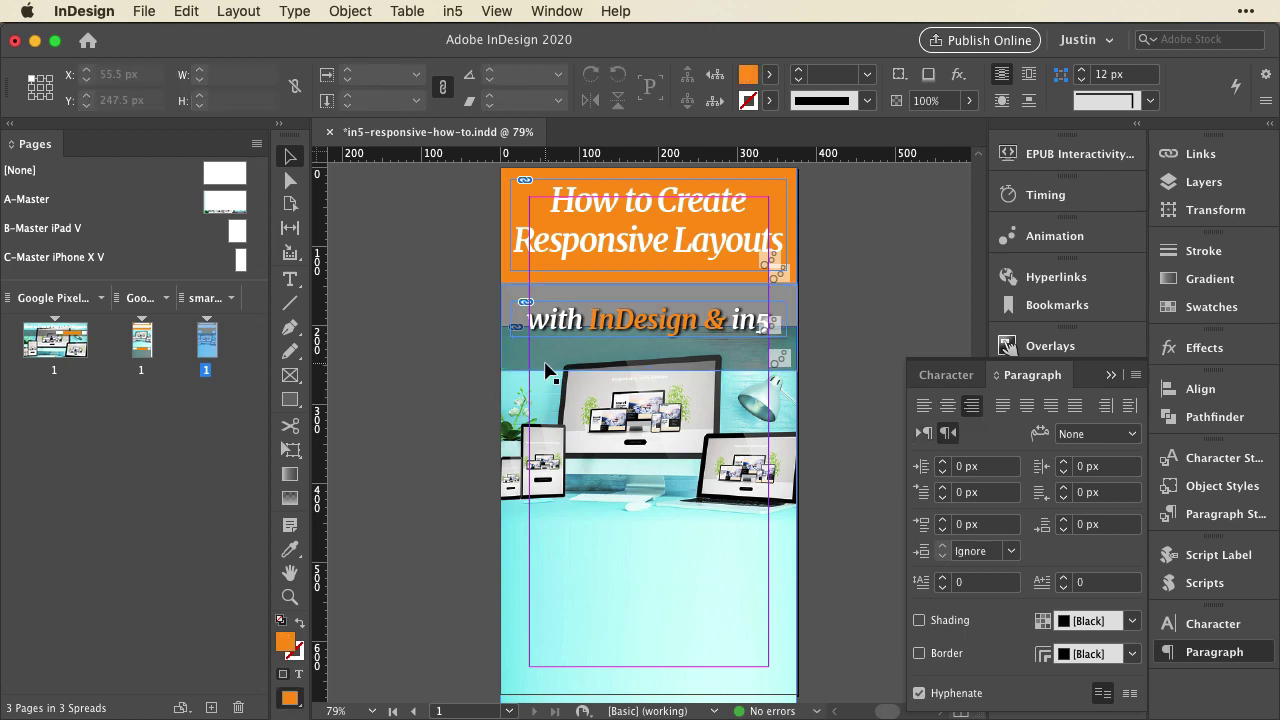
# Step: Make the subtitle band 100% opaque with a 60% Black tint fill
pyautogui.click(600, 340)
pyautogui.click(967, 100)
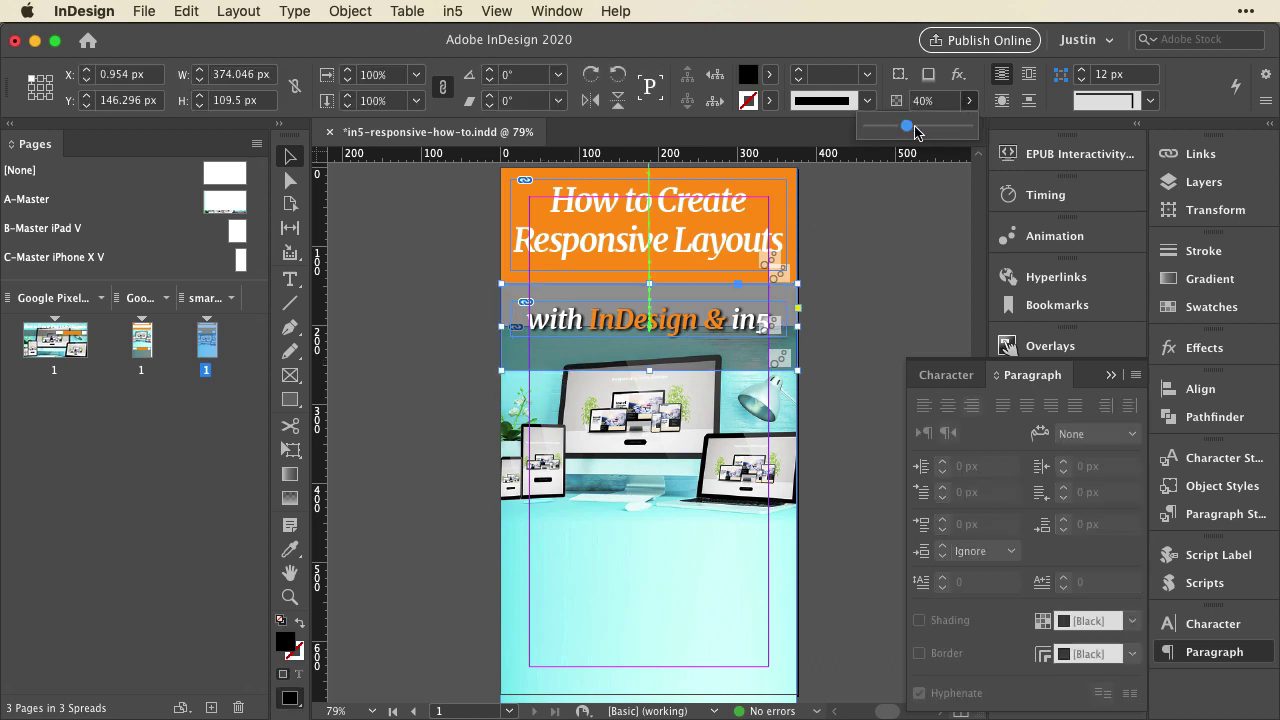
pyautogui.moveTo(917, 126); pyautogui.dragTo(985, 122)
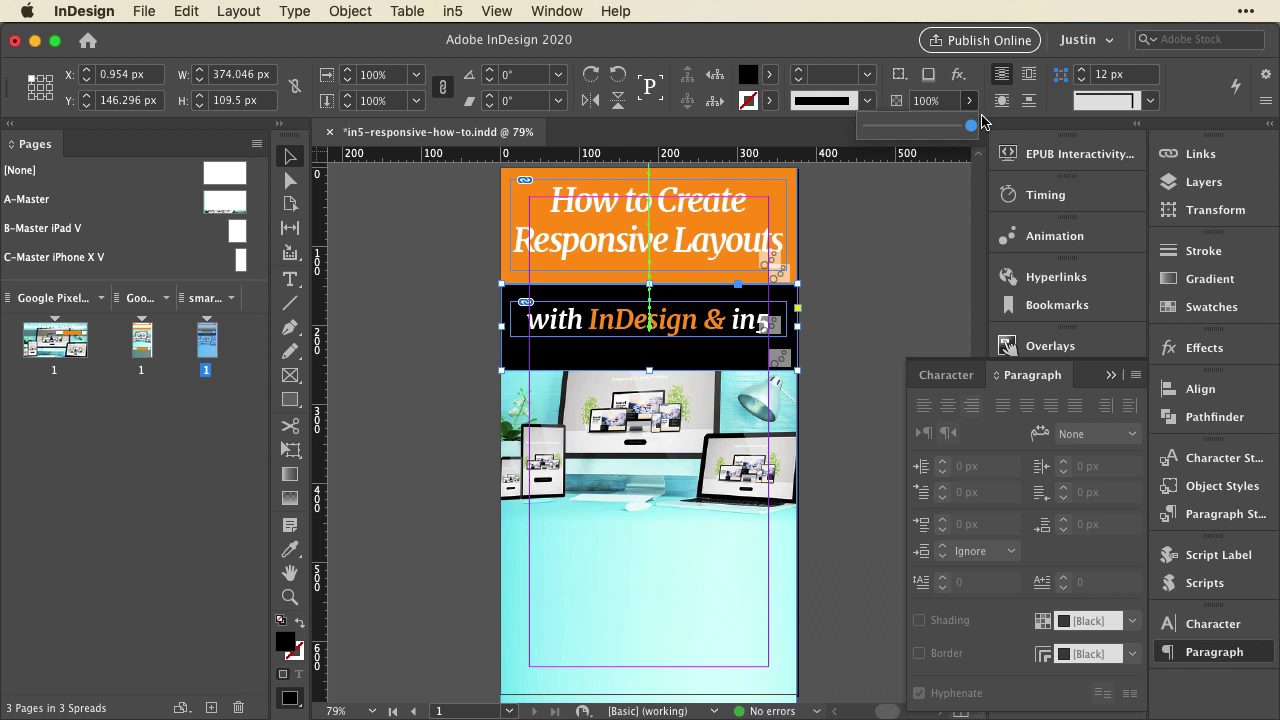
pyautogui.click(769, 75)
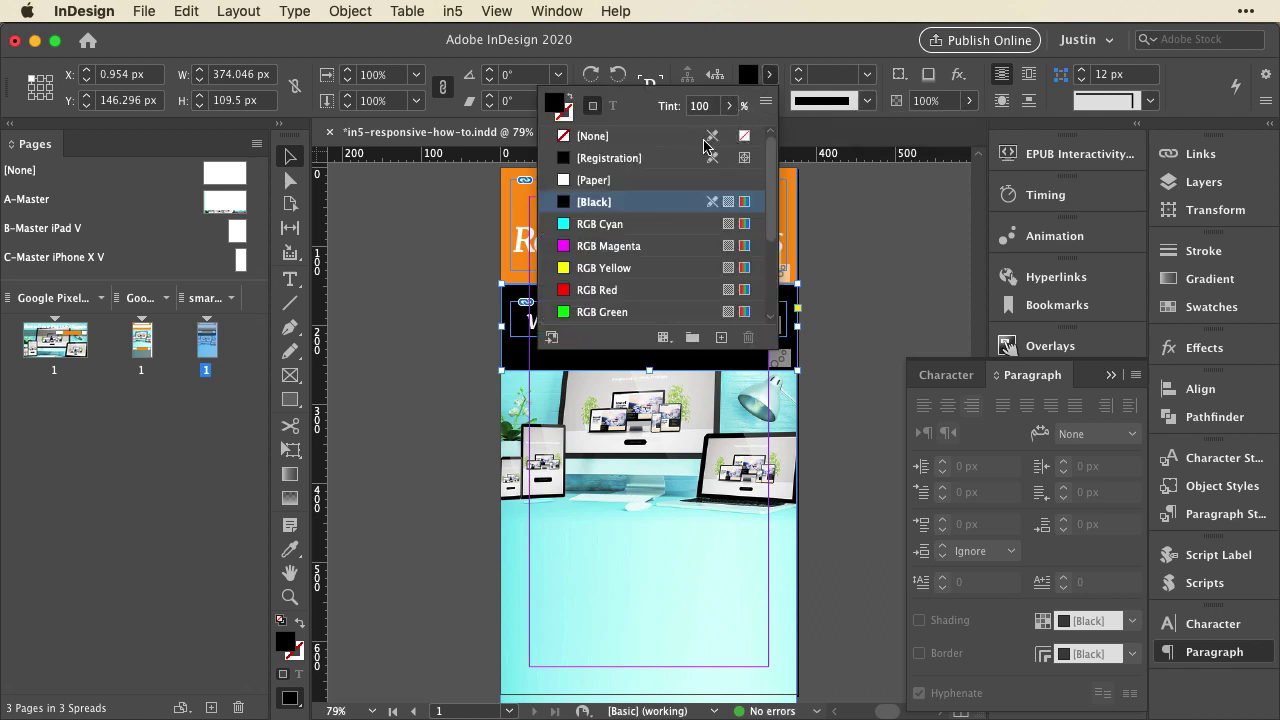
pyautogui.click(729, 106)
pyautogui.moveTo(729, 131); pyautogui.dragTo(689, 133)
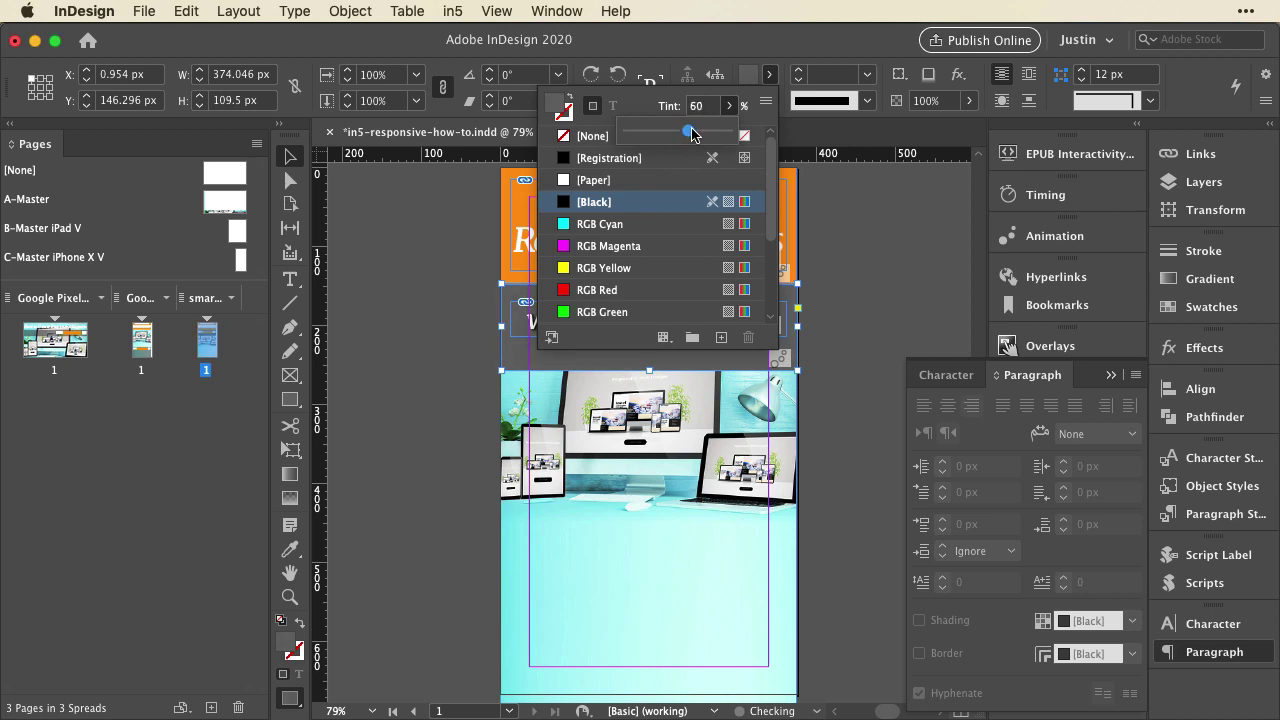
pyautogui.click(496, 563)
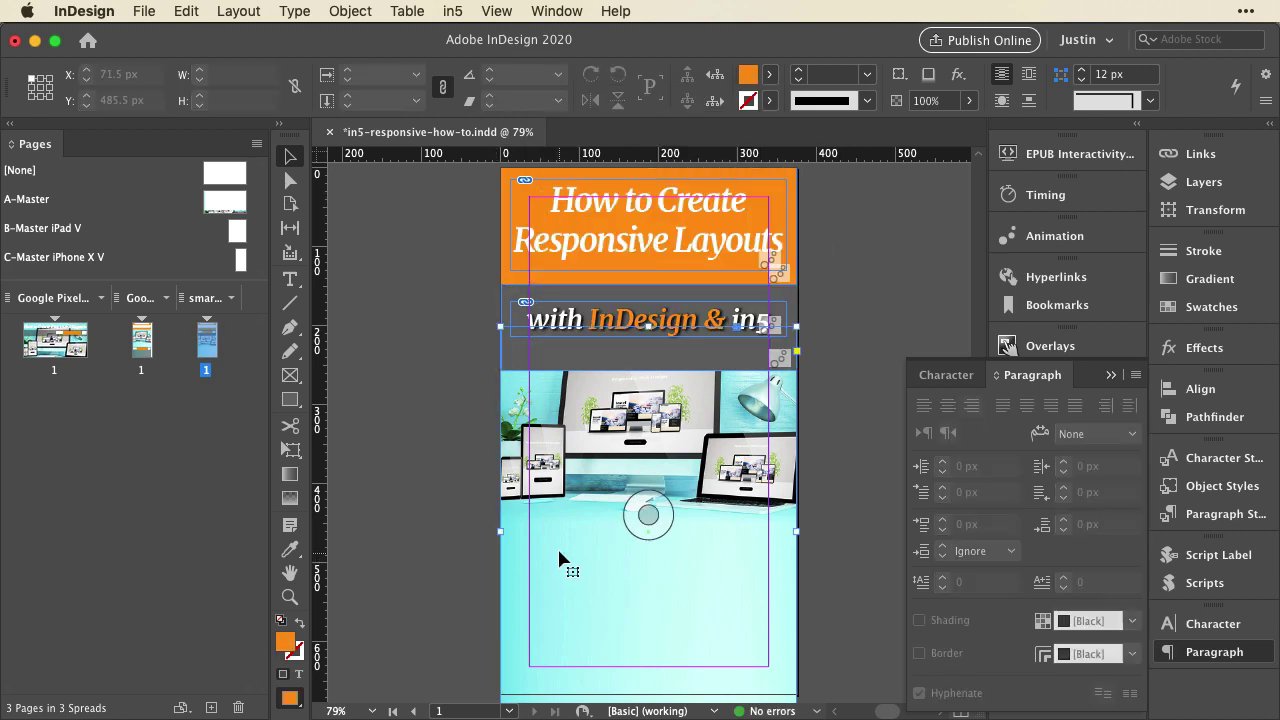
# Step: Move the photo below the grey band, stretch the band to the page's left edge, and save
pyautogui.moveTo(559, 563); pyautogui.dragTo(559, 607)
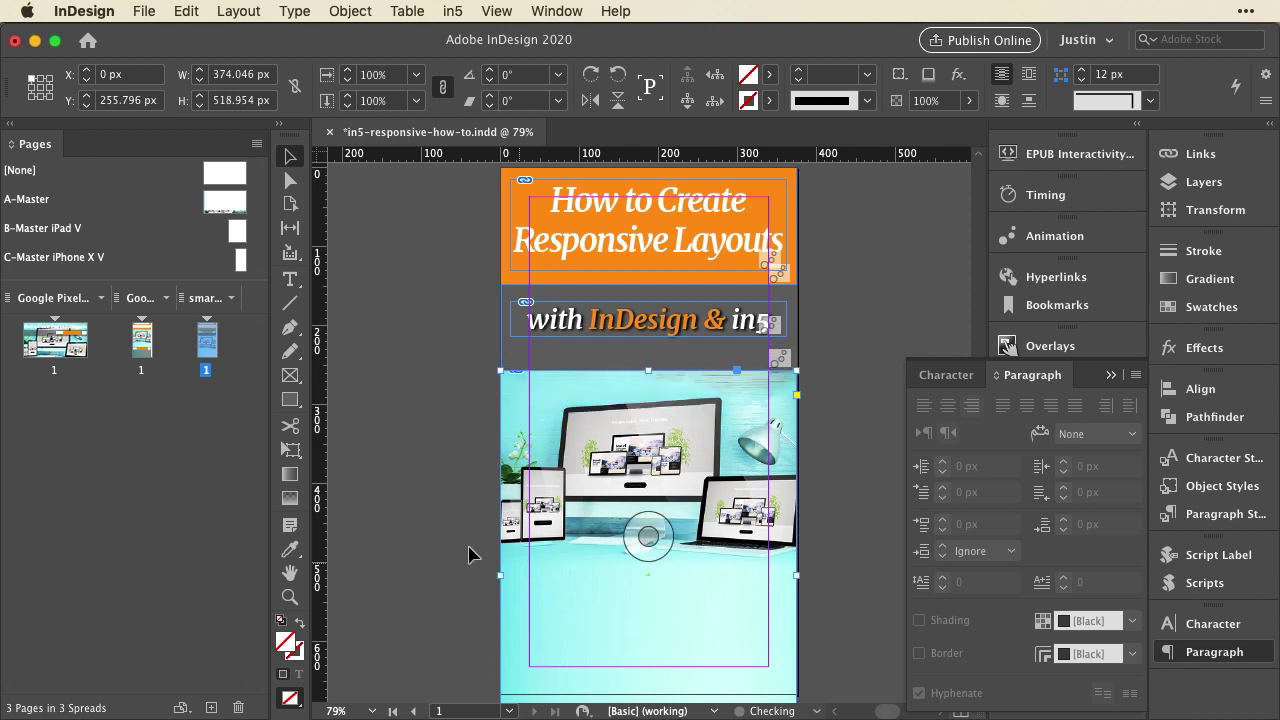
pyautogui.click(449, 531)
pyautogui.press('w')
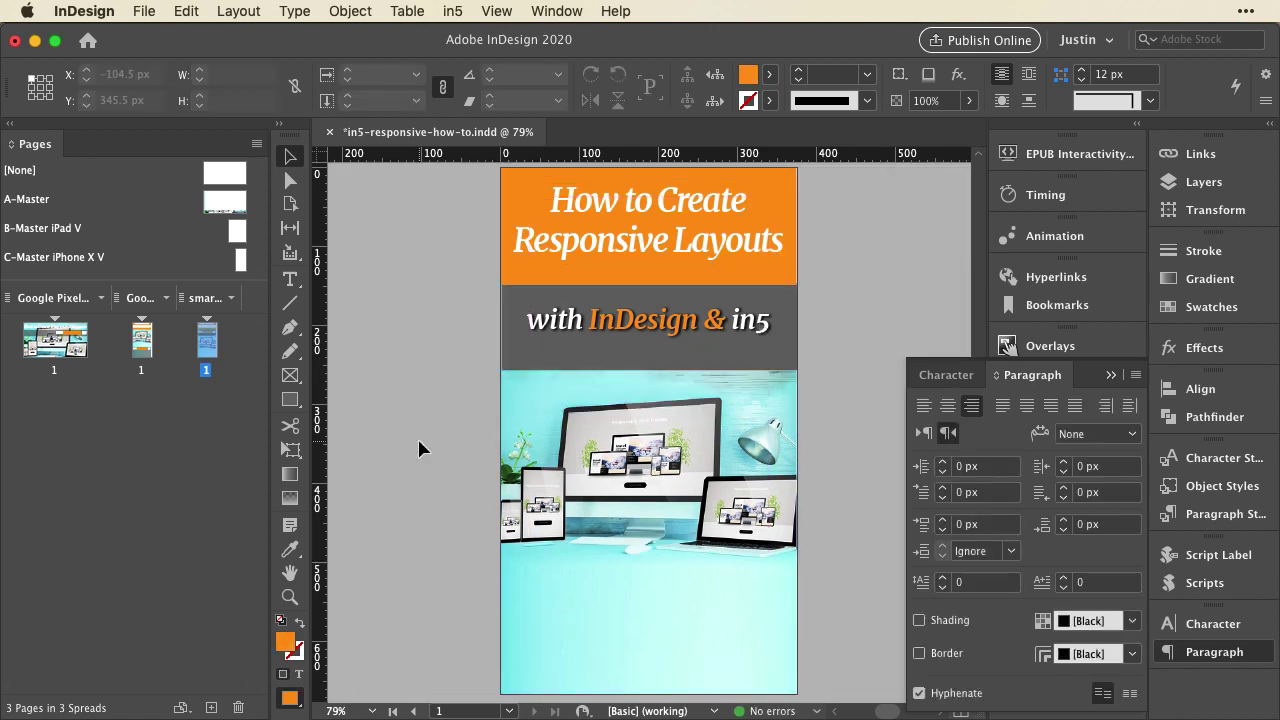
pyautogui.click(506, 318)
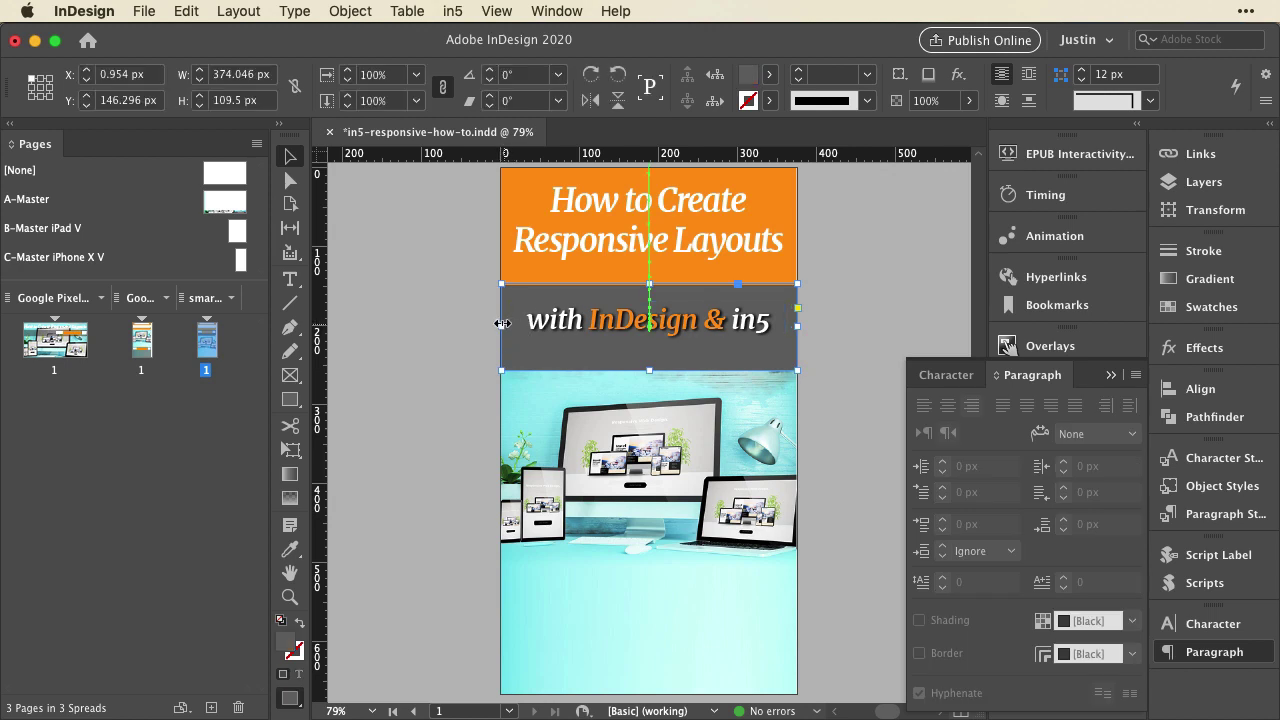
pyautogui.moveTo(502, 323); pyautogui.dragTo(500, 323)
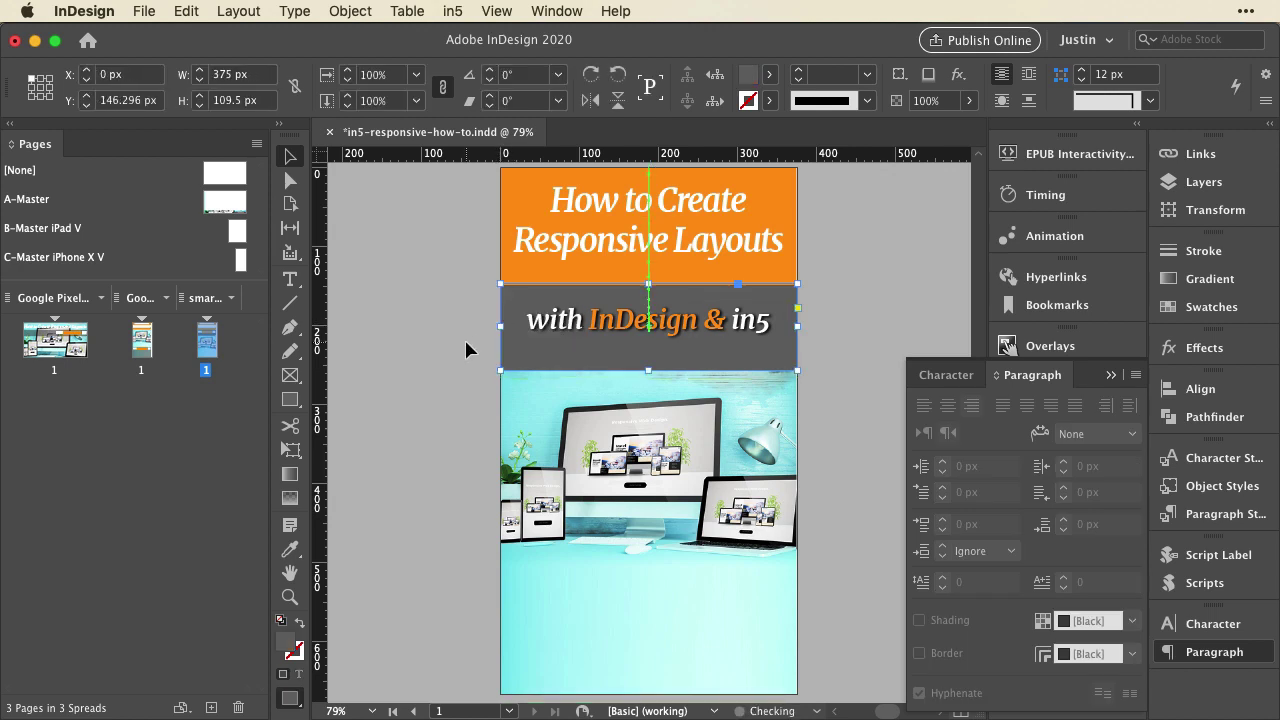
pyautogui.click(465, 343)
pyautogui.scroll(1, 465, 343)
pyautogui.press('super+s')
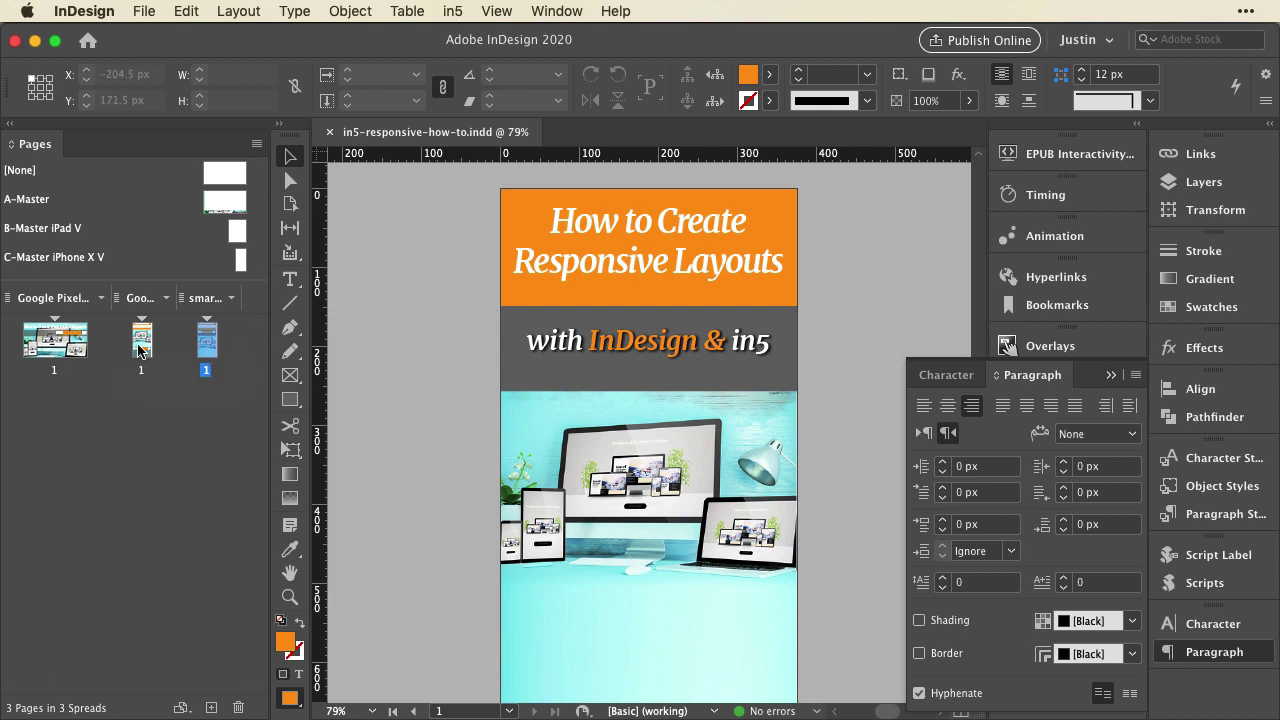
# Step: Check the On Page Load timing order on the desktop and tablet layouts, then collapse the Timing panel
pyautogui.click(75, 346)
pyautogui.doubleClick(75, 346)
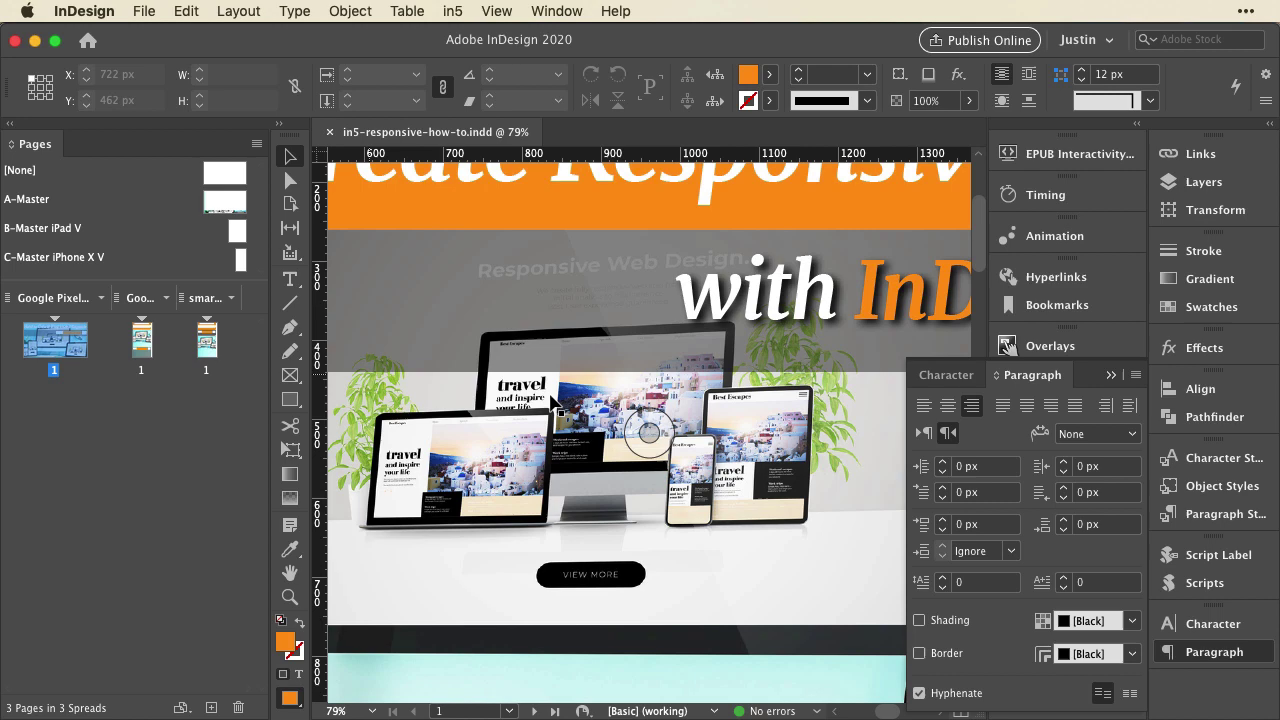
pyautogui.press('super+0')
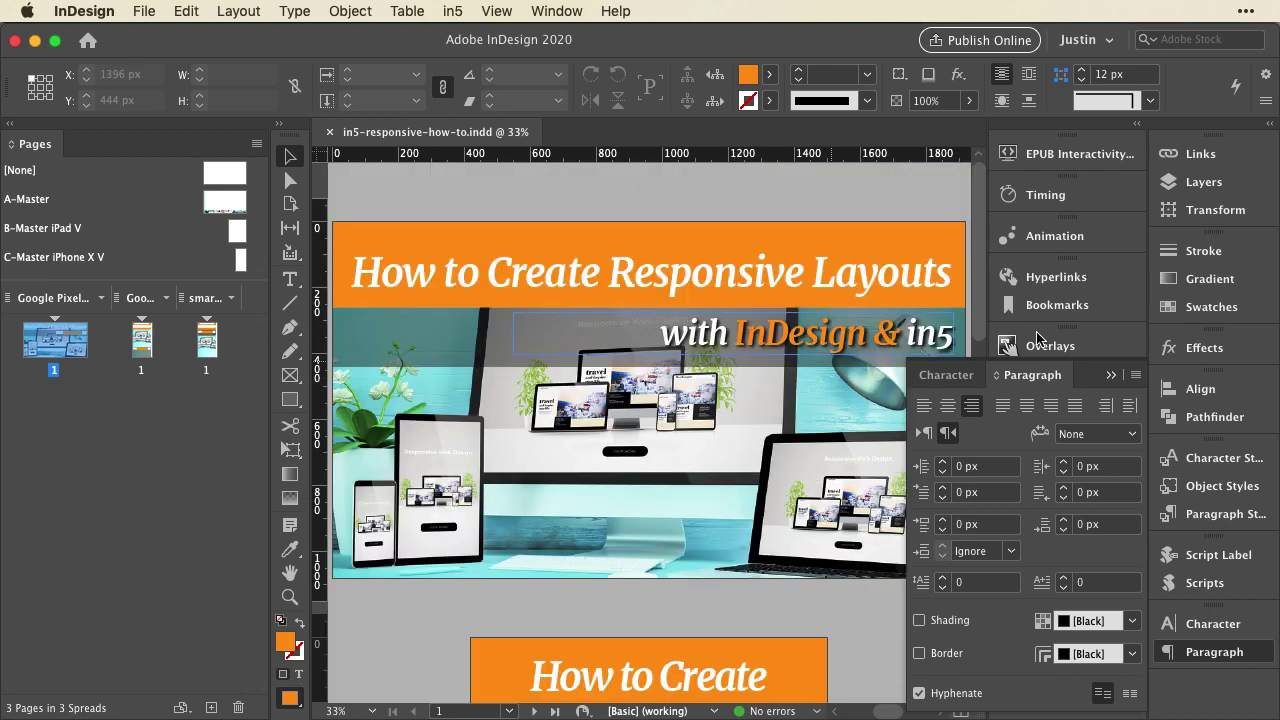
pyautogui.click(1062, 196)
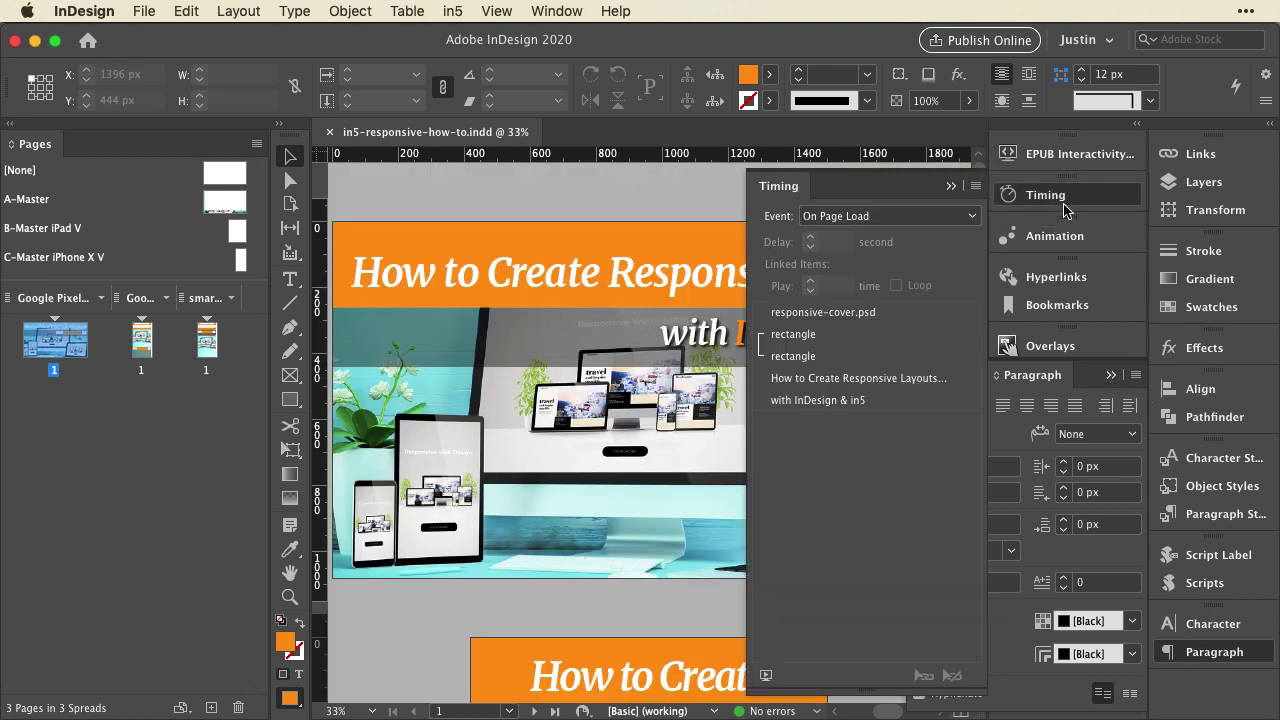
pyautogui.click(1195, 652)
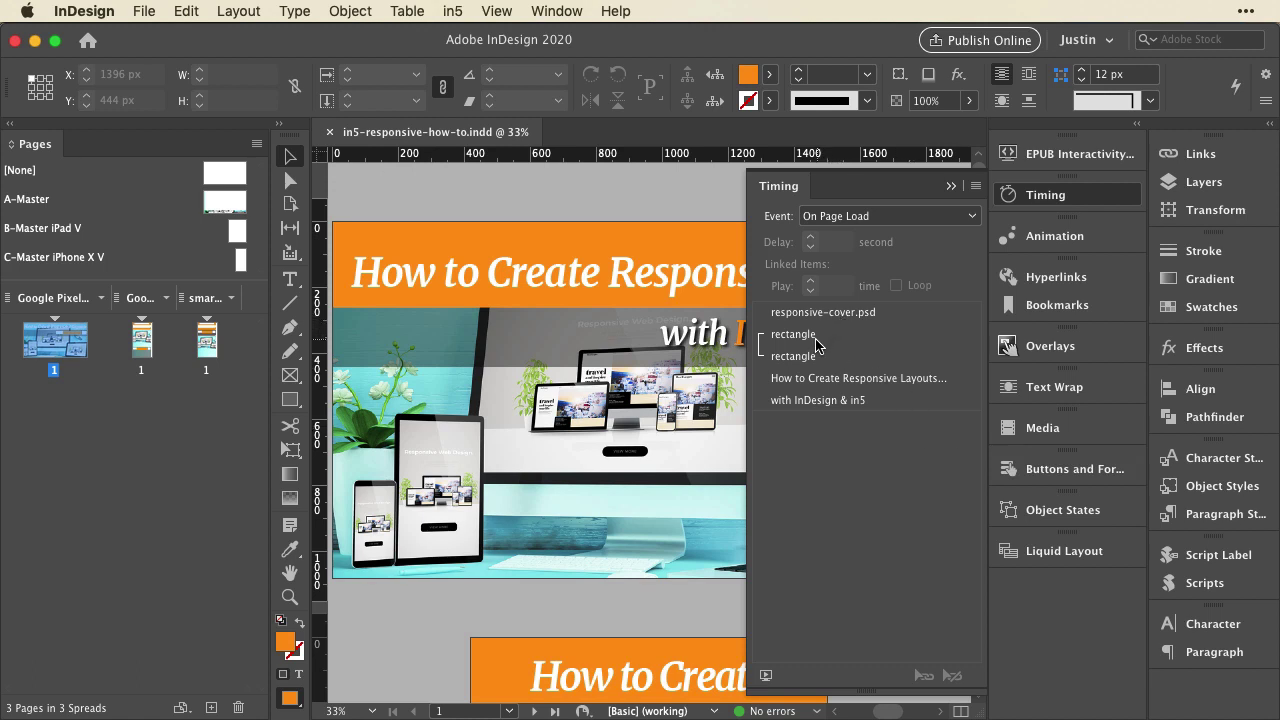
pyautogui.doubleClick(140, 347)
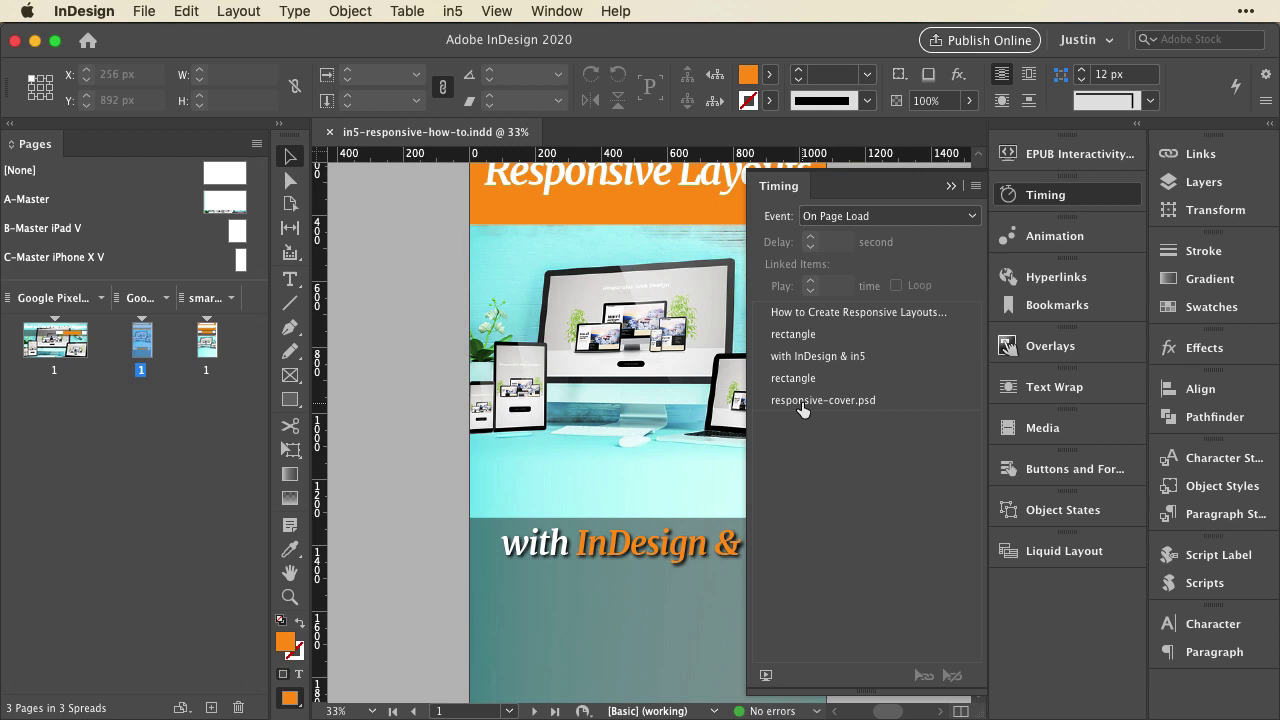
pyautogui.click(1008, 195)
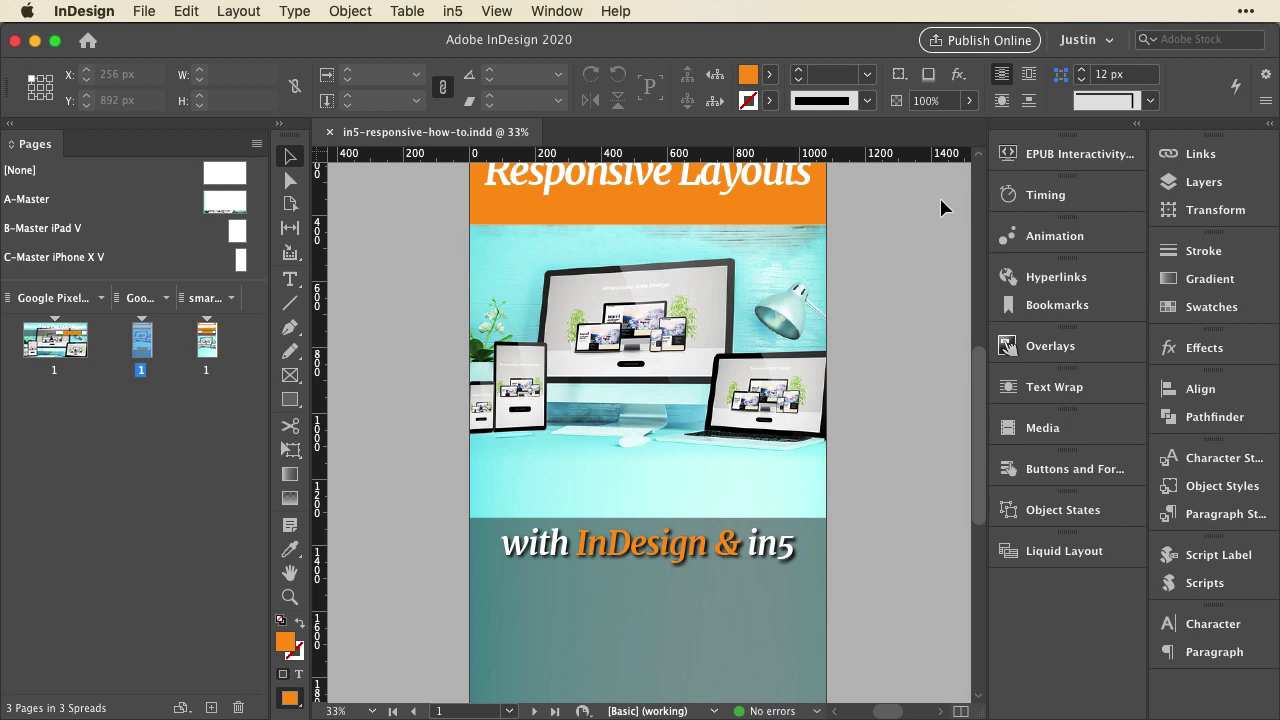
# Step: Export via the in5 Easy Export Wizard as Modern digital, pixel-perfect text, titled in5-responsive-layout-demo
pyautogui.click(450, 11)
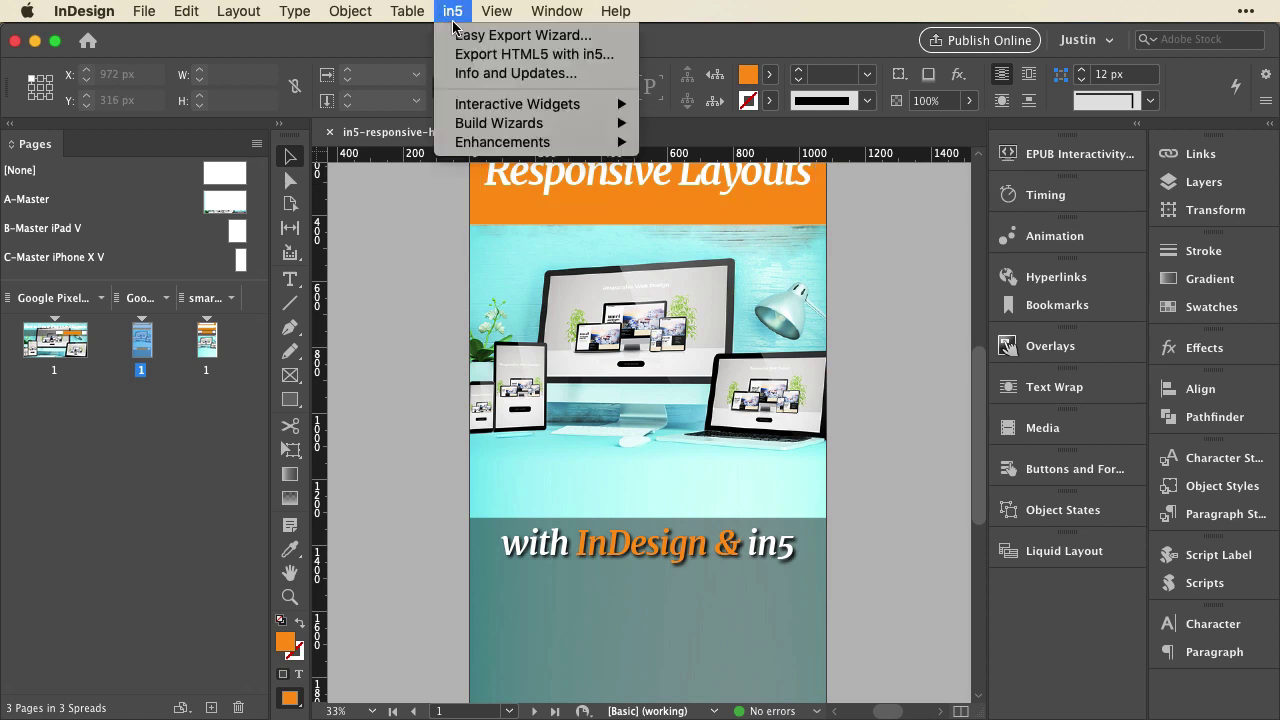
pyautogui.click(455, 32)
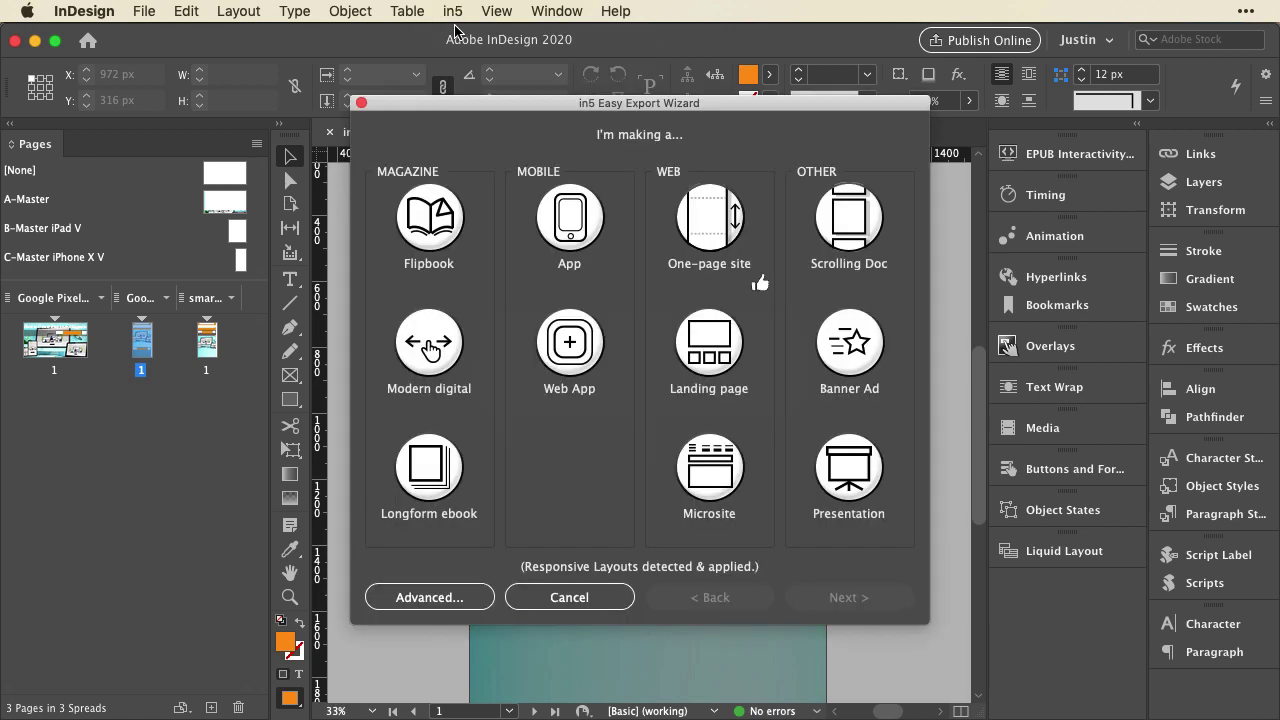
pyautogui.click(428, 348)
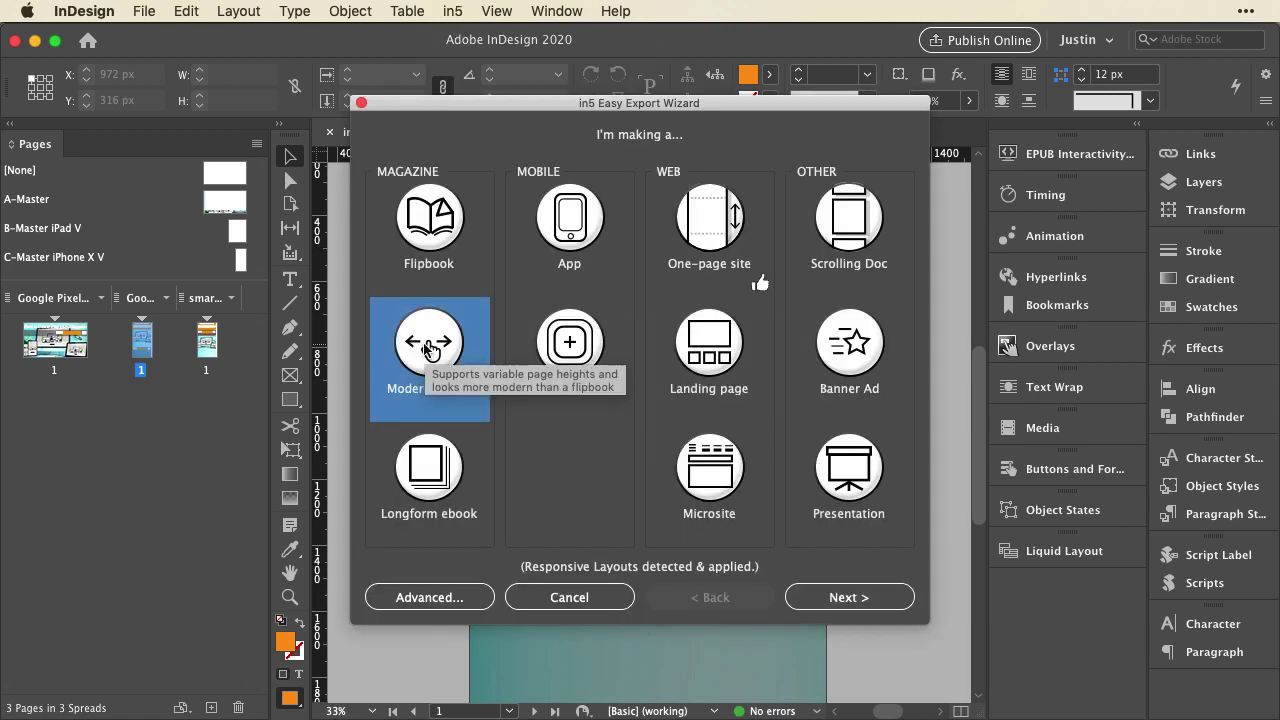
pyautogui.click(861, 604)
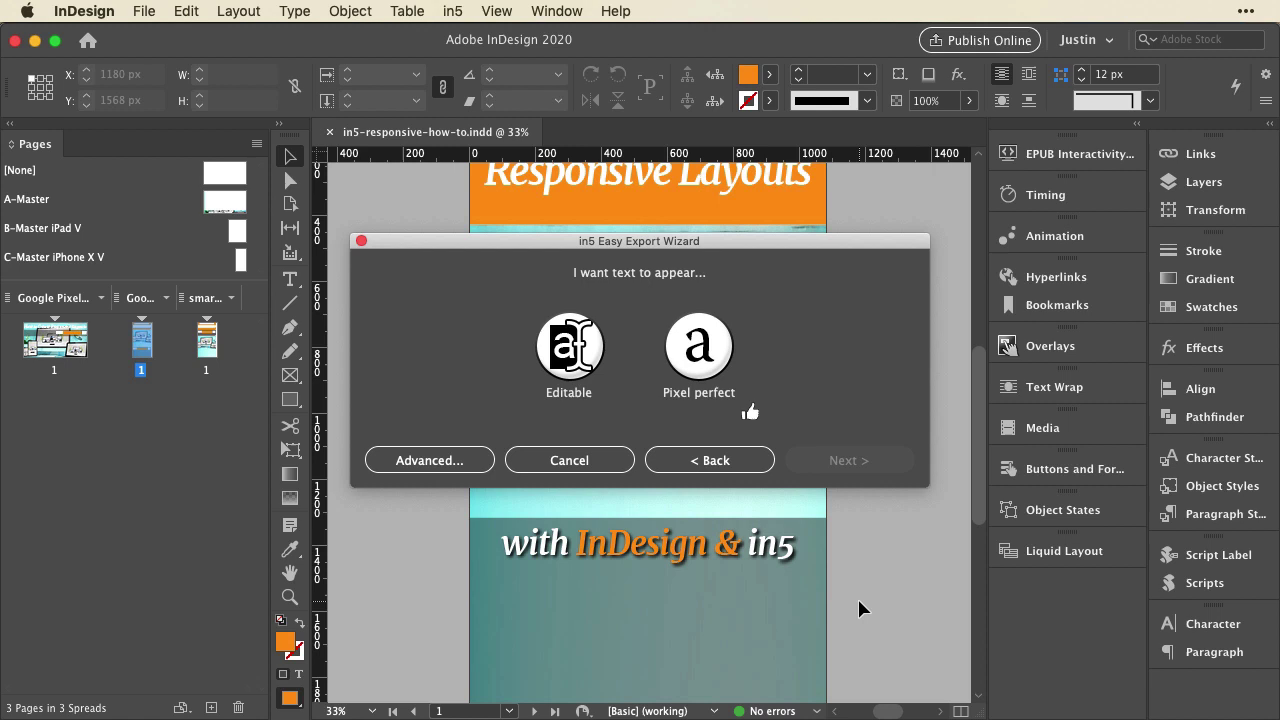
pyautogui.click(703, 371)
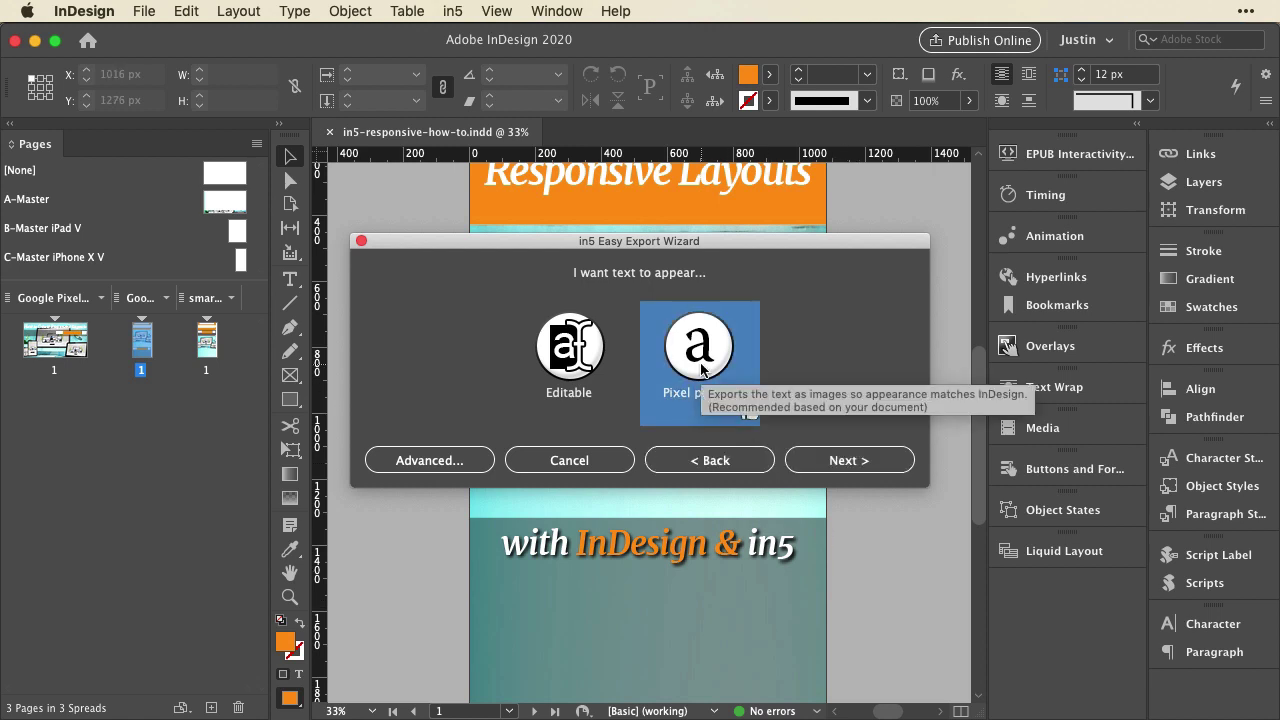
pyautogui.click(846, 460)
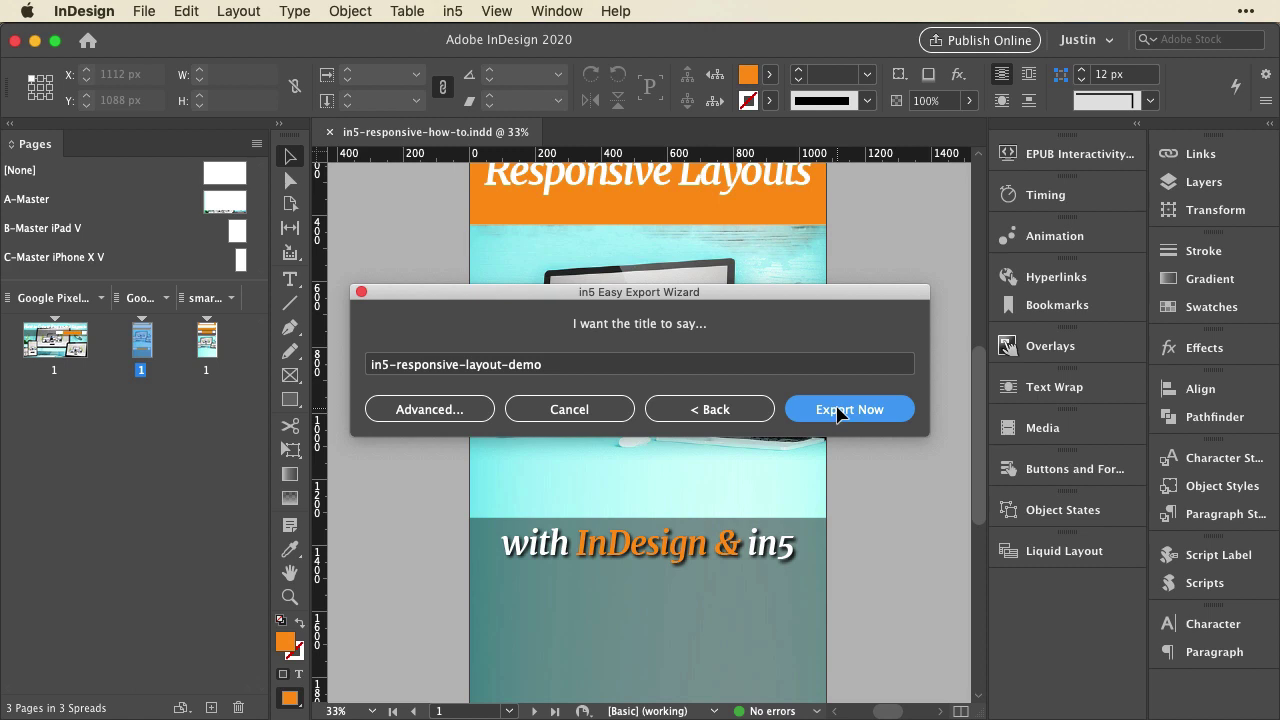
pyautogui.click(841, 412)
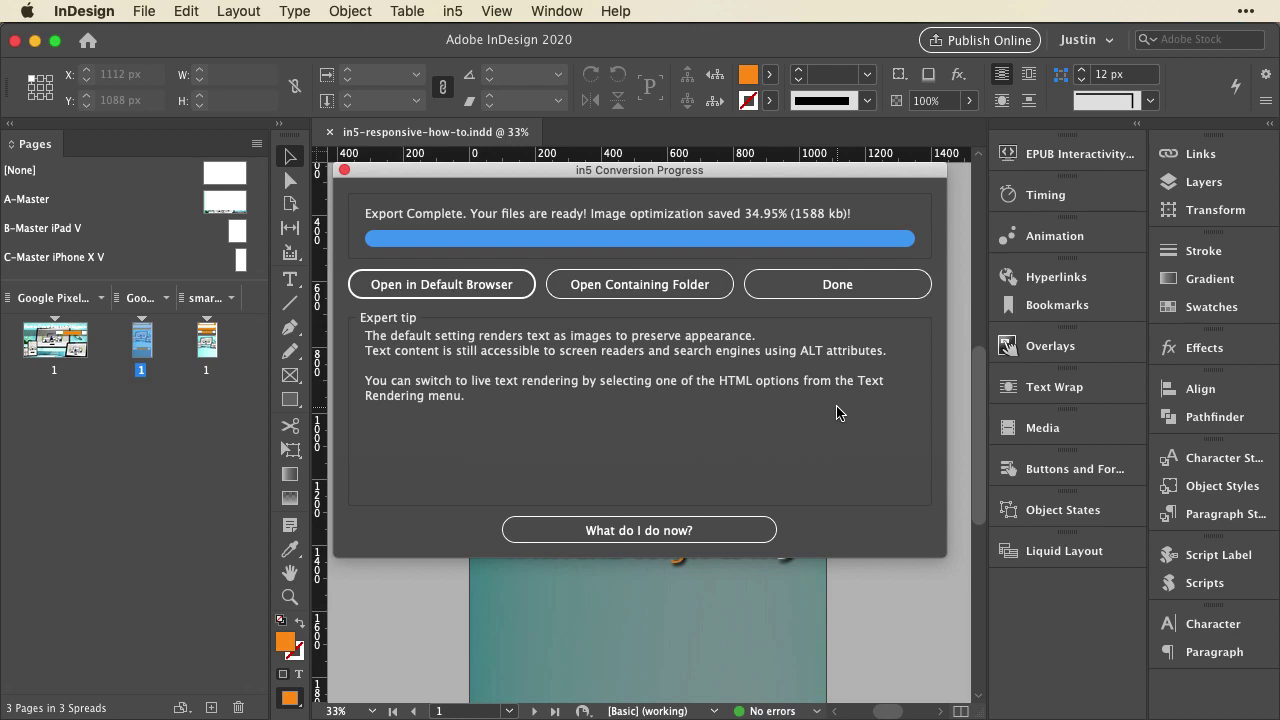
# Step: Open the exported page in Chrome, scroll through it, and widen the window to the desktop layout
pyautogui.click(440, 290)
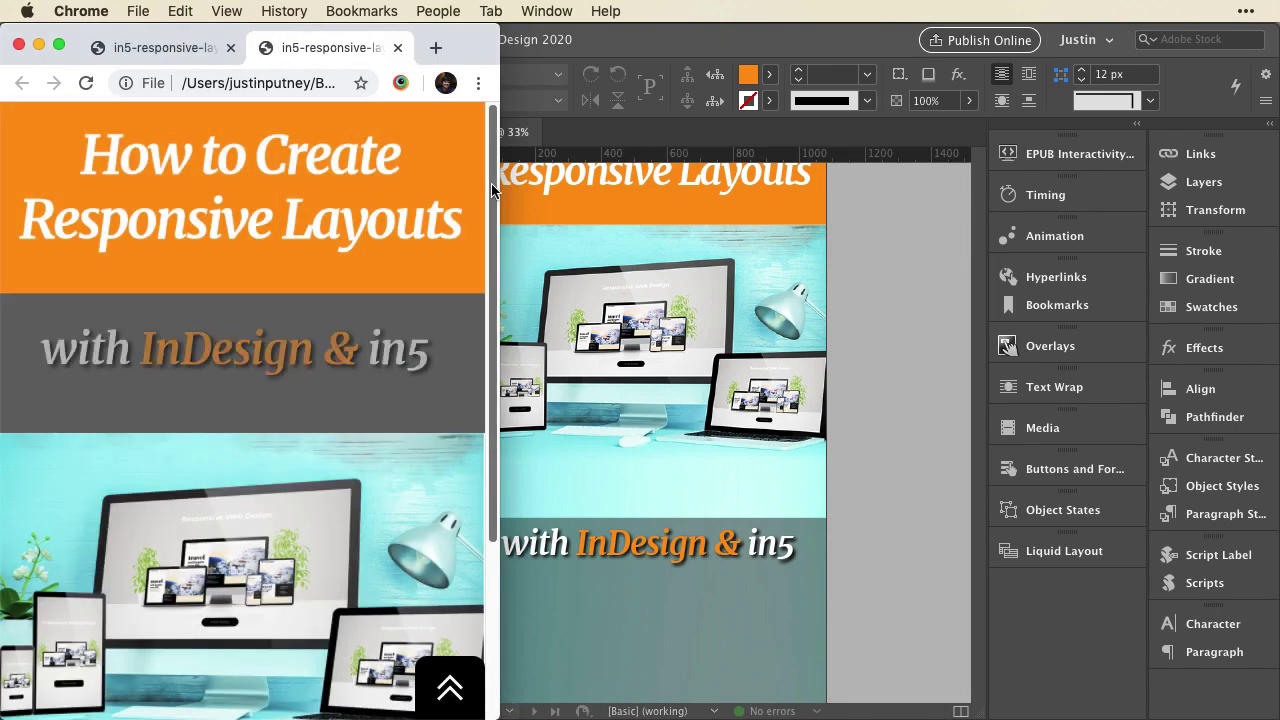
pyautogui.moveTo(499, 192); pyautogui.dragTo(1154, 157)
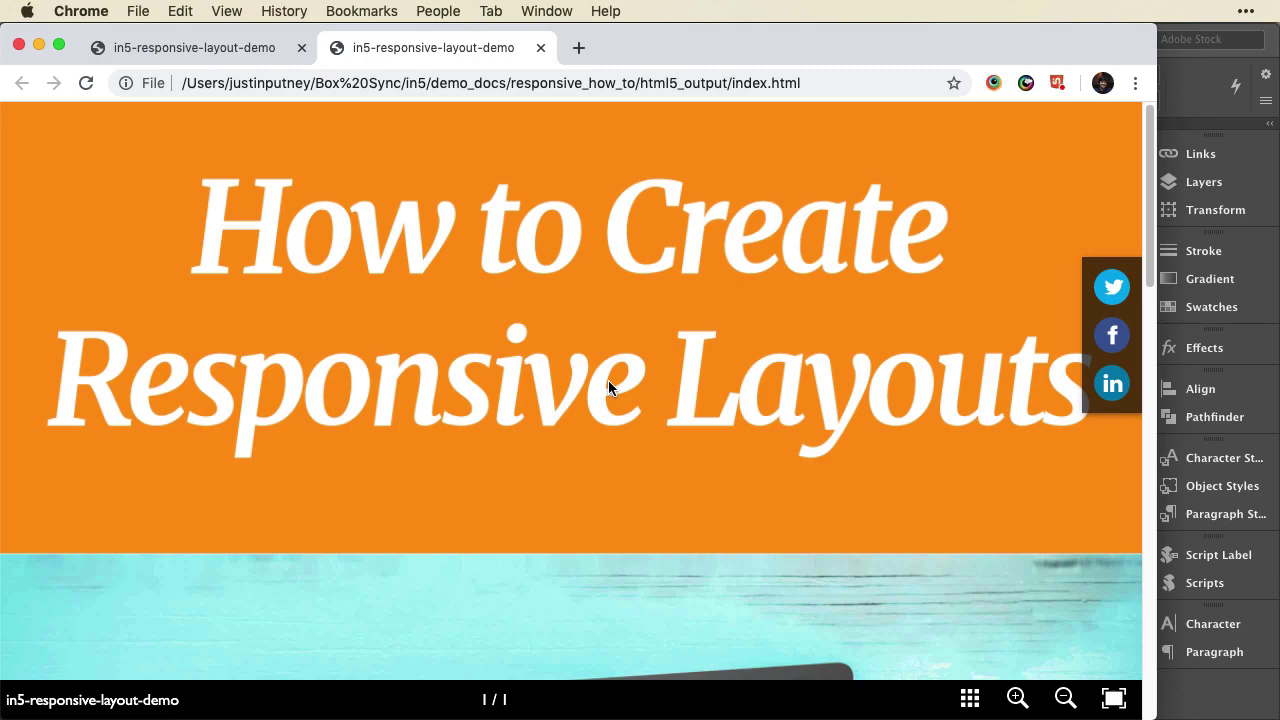
pyautogui.scroll(-10, 459, 409)
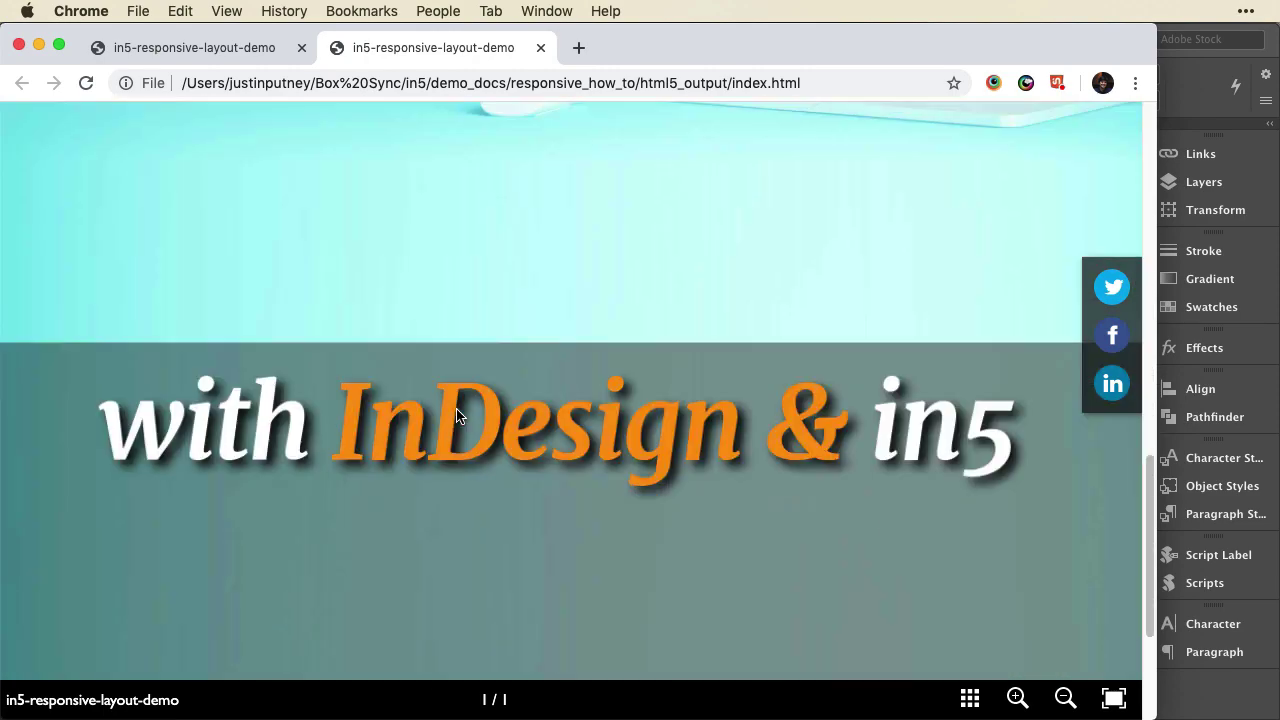
pyautogui.scroll(10, 953, 227)
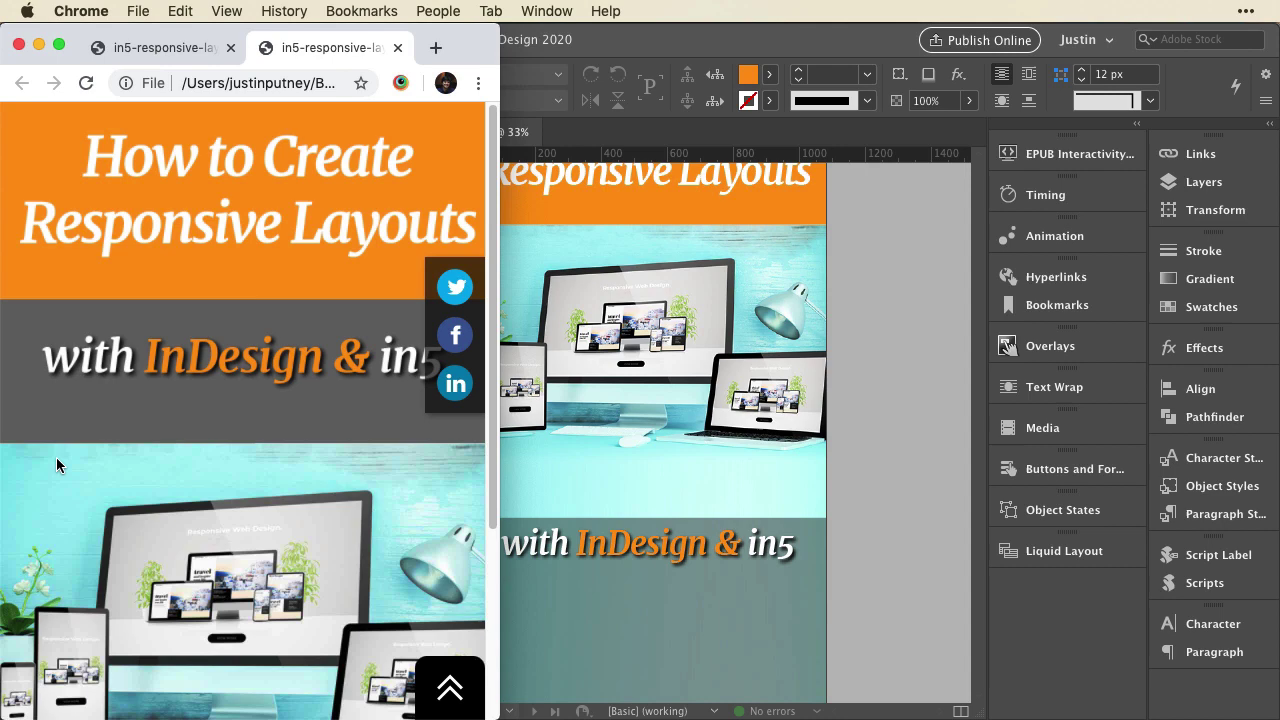
pyautogui.scroll(-5, 56, 462)
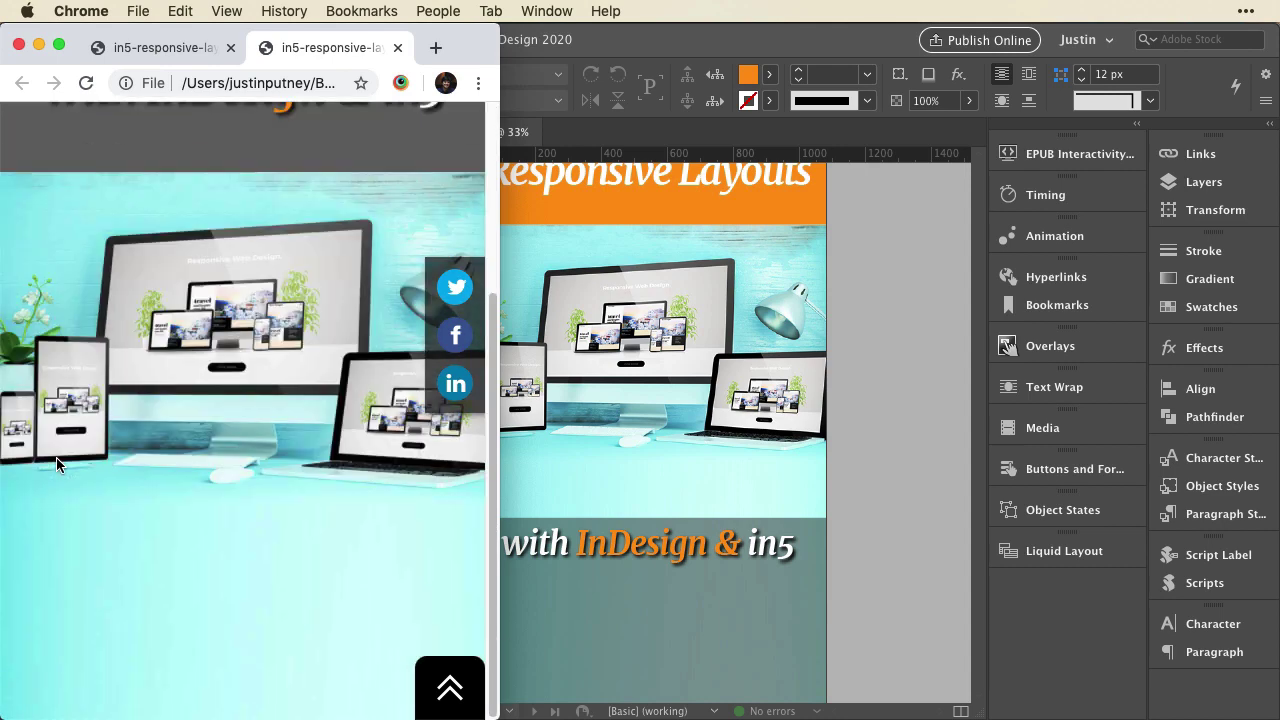
pyautogui.scroll(5, 57, 462)
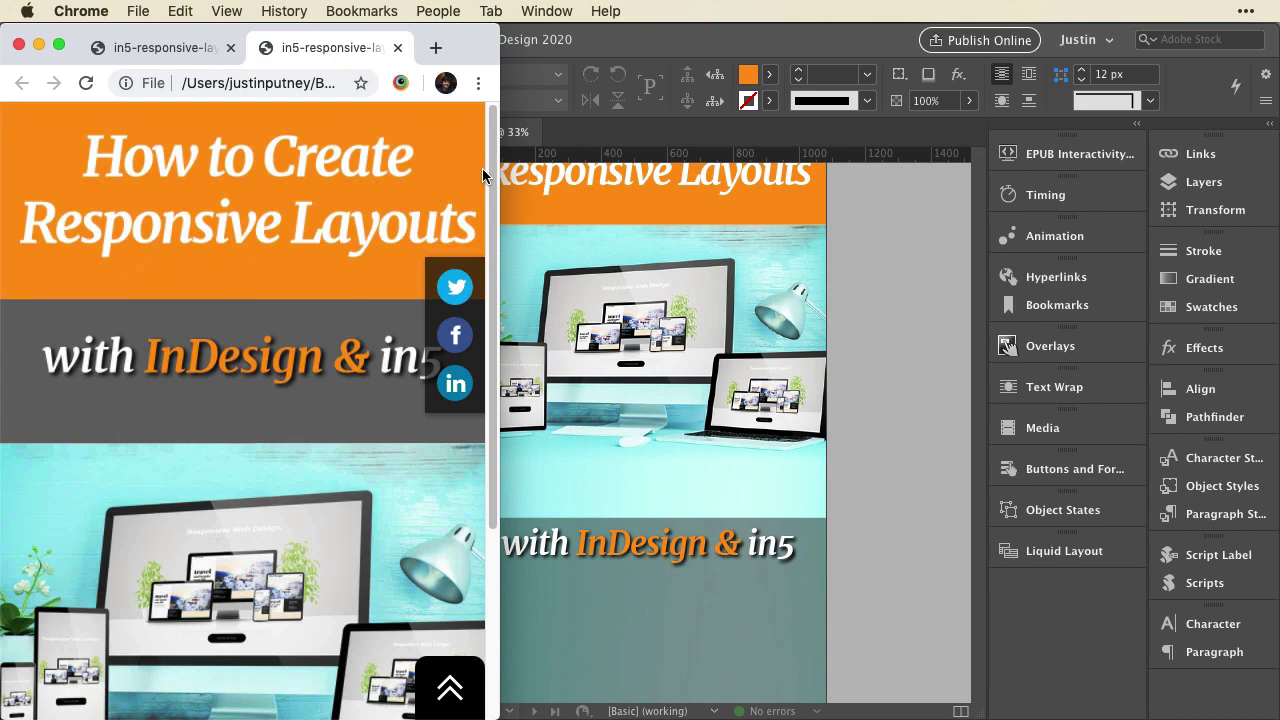
pyautogui.moveTo(498, 170); pyautogui.dragTo(1275, 178)
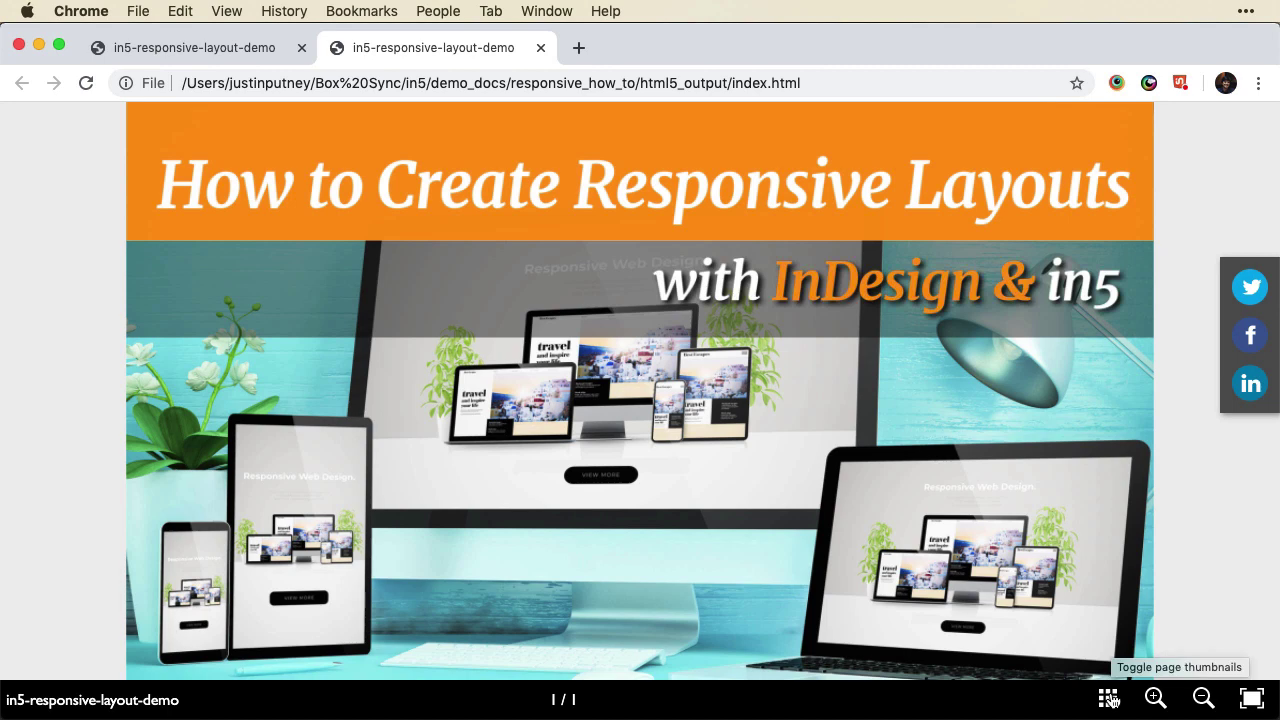
# Step: Show page thumbnails, narrow Chrome through tablet to phone width, open the toolbar, then widen back
pyautogui.click(1111, 701)
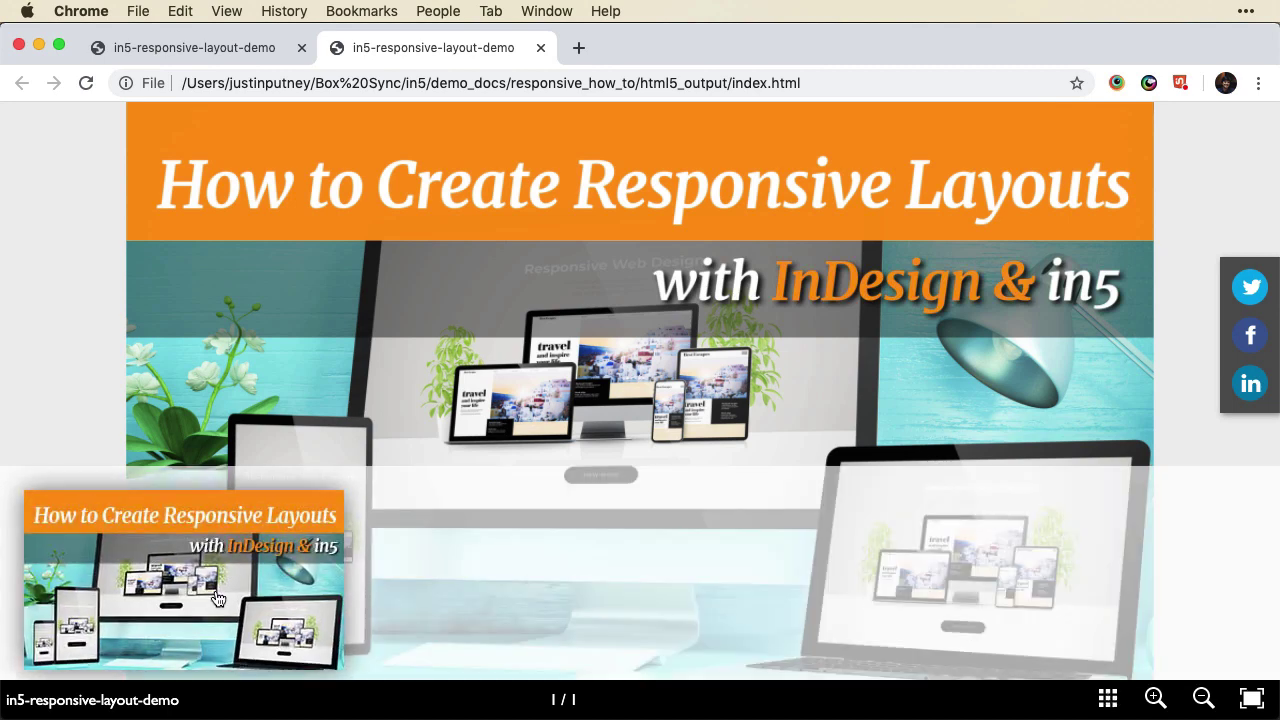
pyautogui.moveTo(1275, 192); pyautogui.dragTo(1080, 252)
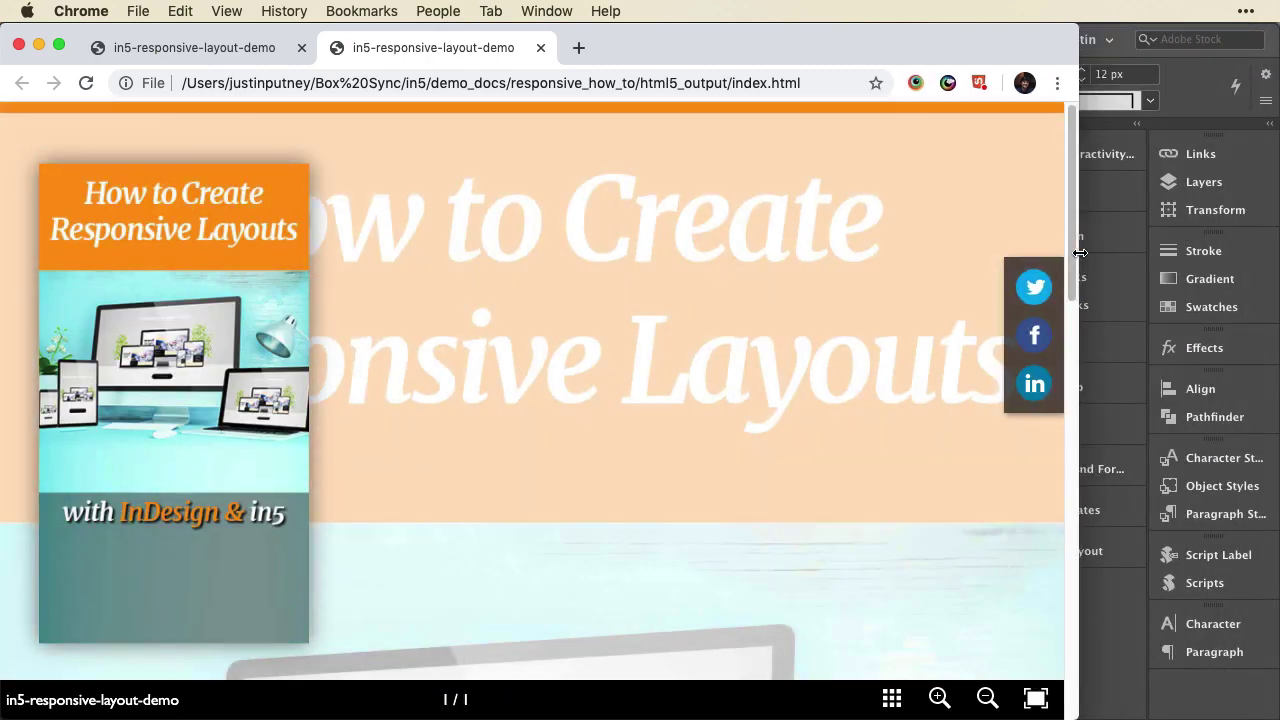
pyautogui.moveTo(1080, 252); pyautogui.dragTo(664, 350)
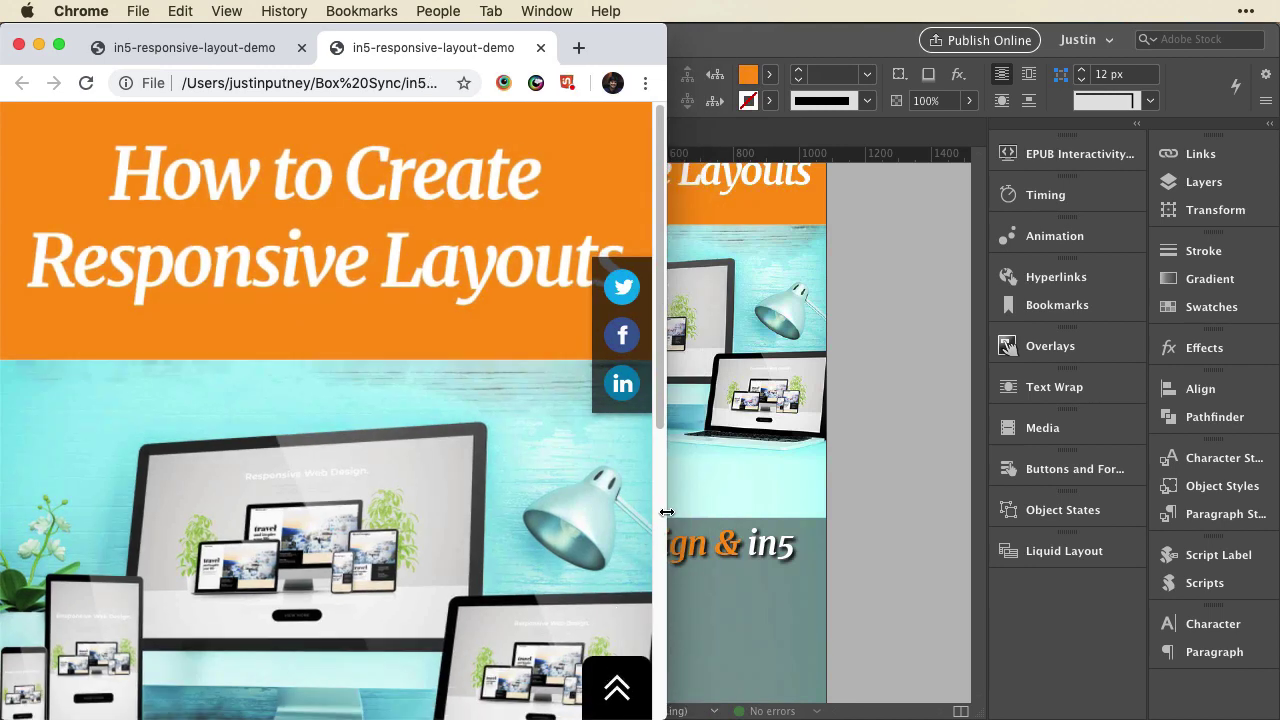
pyautogui.moveTo(664, 515); pyautogui.dragTo(440, 517)
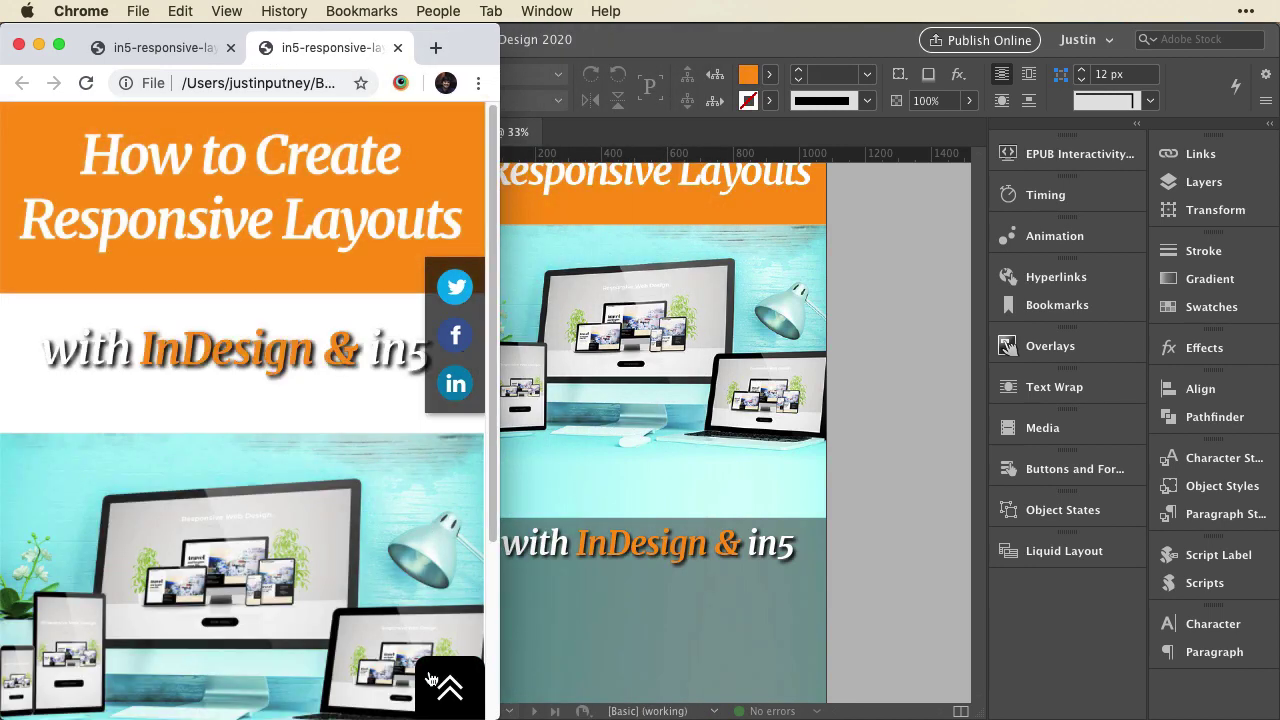
pyautogui.click(447, 688)
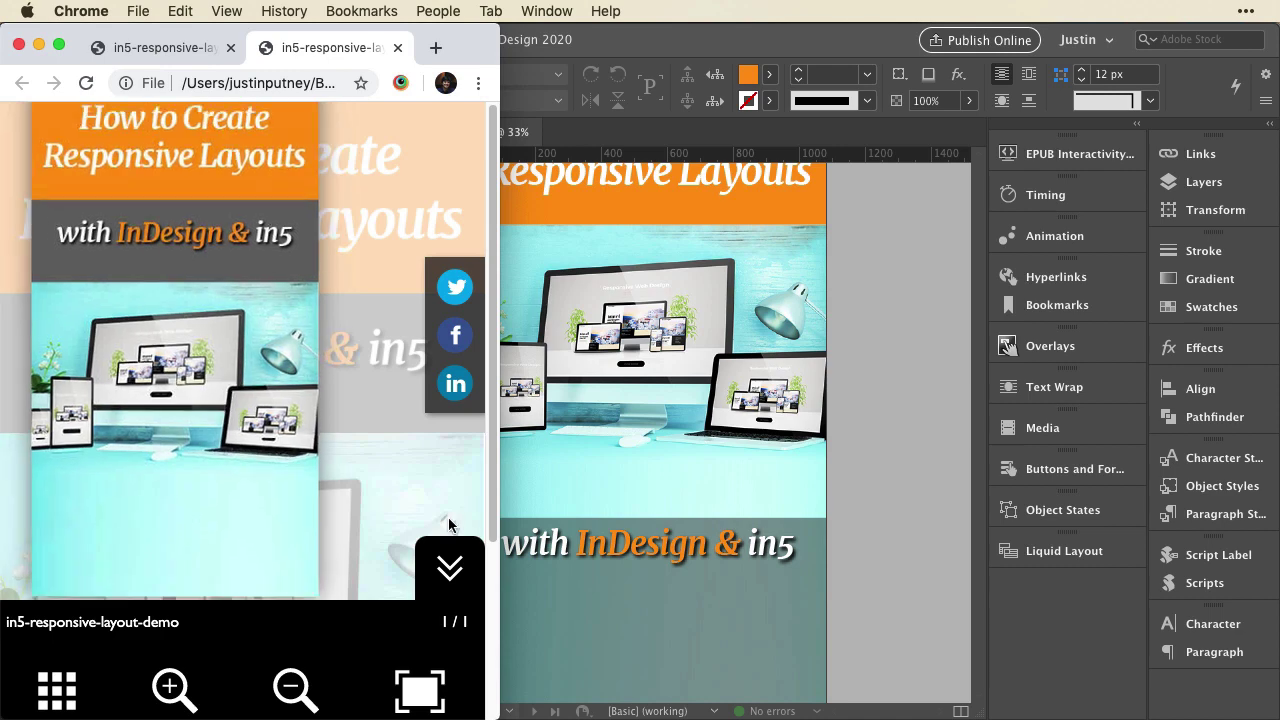
pyautogui.moveTo(499, 481); pyautogui.dragTo(1276, 481)
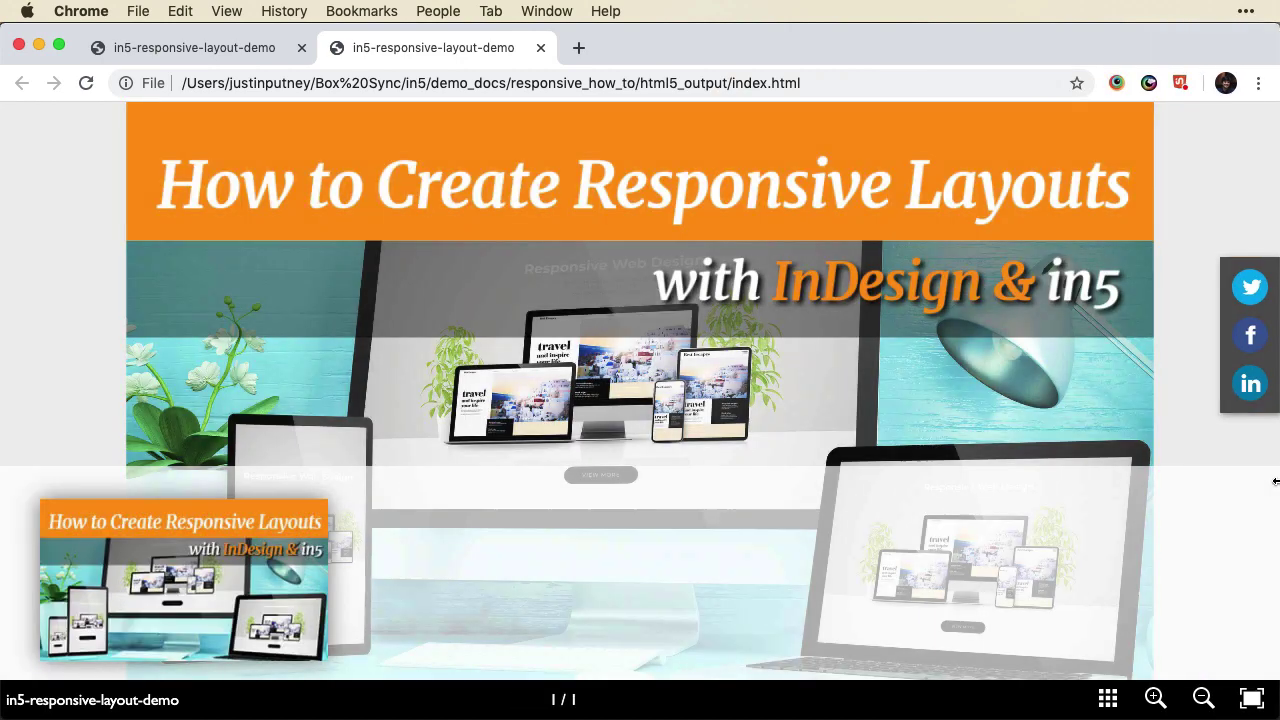